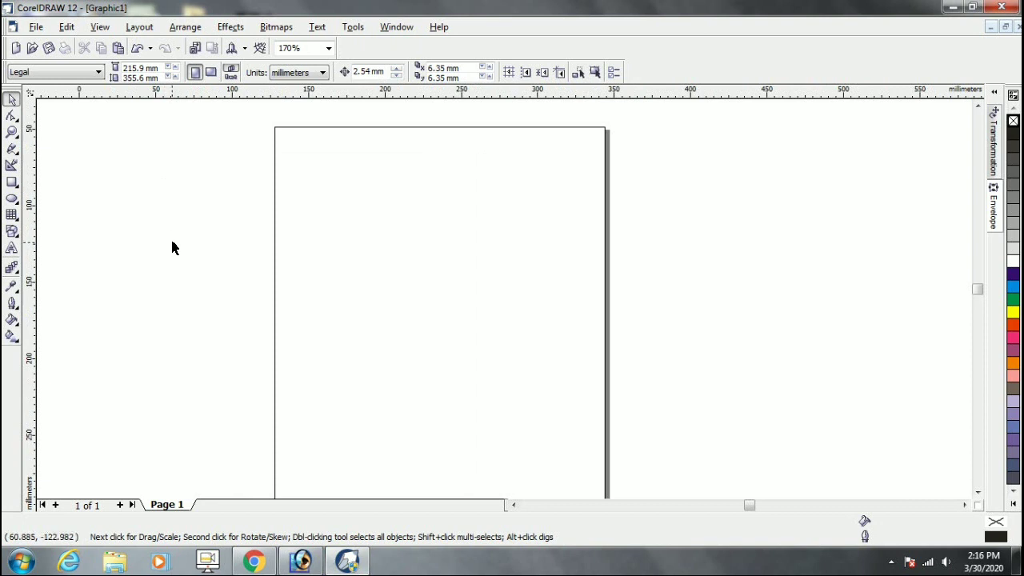
Set the drawing units to millimeters
{"action": "left_click", "coordinate": [12, 182]}
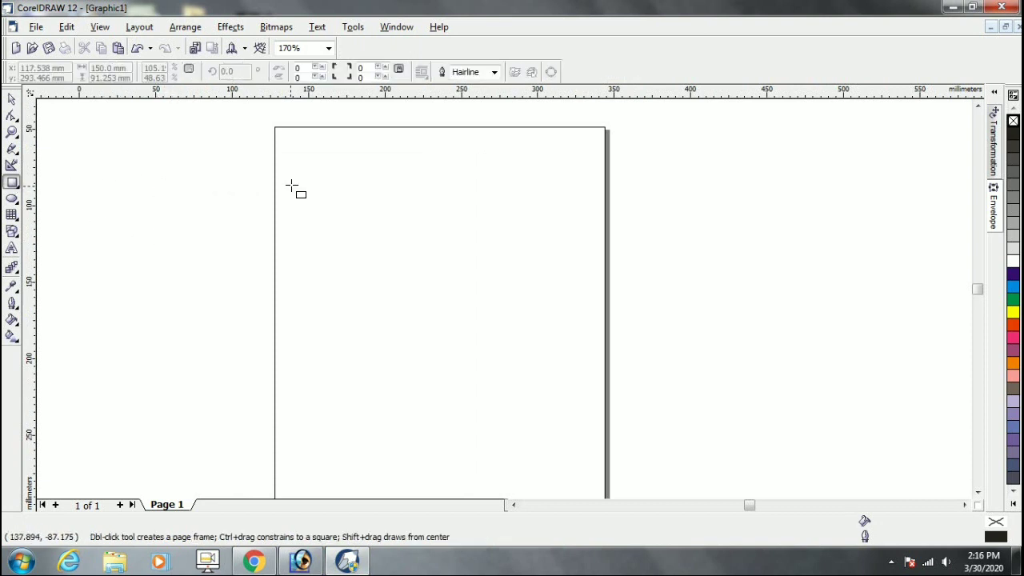
{"action": "left_click", "coordinate": [13, 99]}
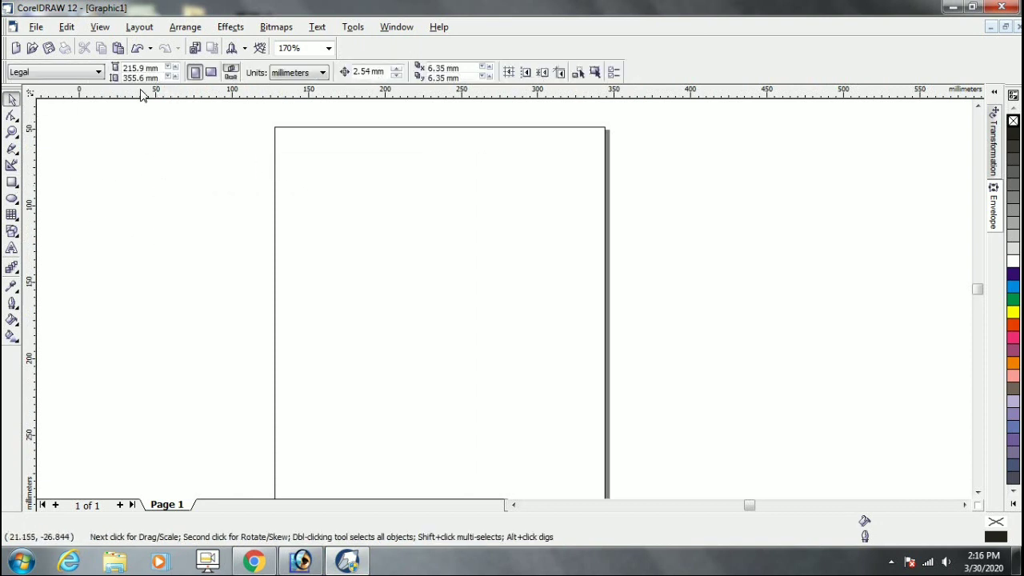
{"action": "scroll", "coordinate": [289, 62], "scroll_direction": "up", "scroll_amount": 2}
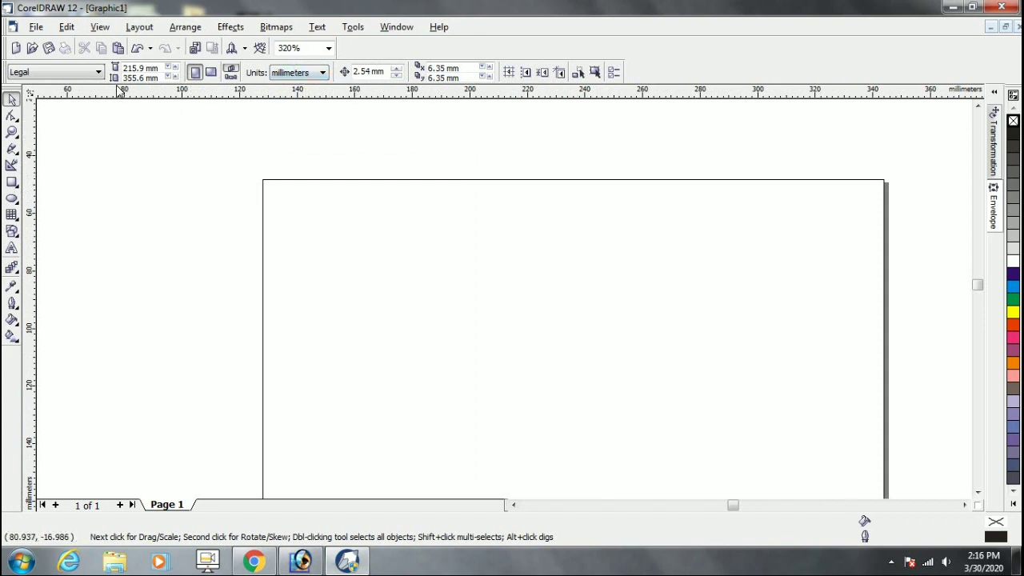
{"action": "left_click", "coordinate": [303, 72]}
{"action": "left_click", "coordinate": [303, 95]}
Draw a rectangle about 157 mm wide and 206 mm high in the upper part of the page
{"action": "scroll", "coordinate": [280, 80], "scroll_direction": "down", "scroll_amount": 2}
{"action": "scroll", "coordinate": [200, 108], "scroll_direction": "down", "scroll_amount": 1}
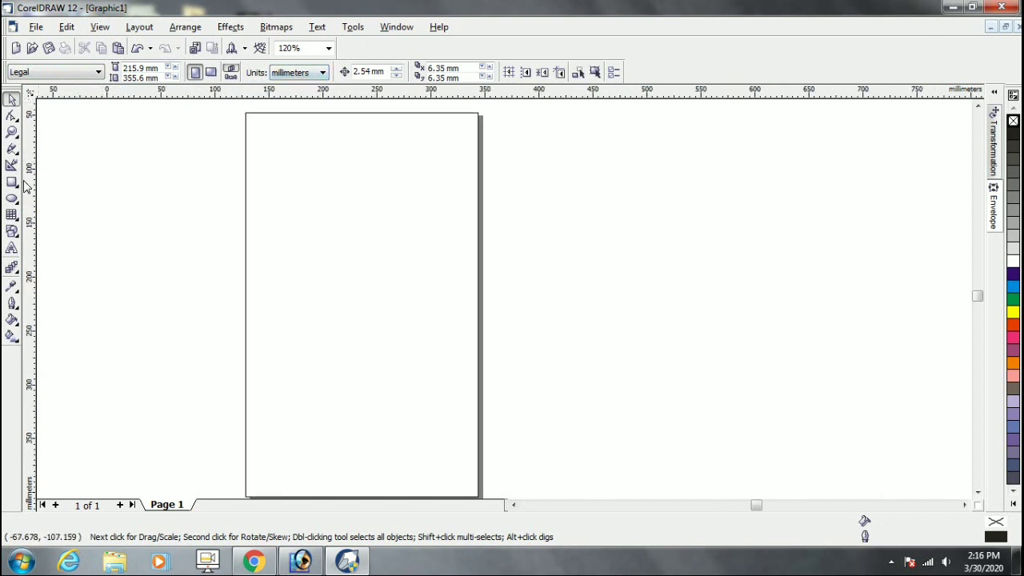
{"action": "left_click", "coordinate": [12, 181]}
{"action": "left_click_drag", "start_coordinate": [276, 133], "coordinate": [446, 354]}
{"action": "left_click", "coordinate": [12, 98]}
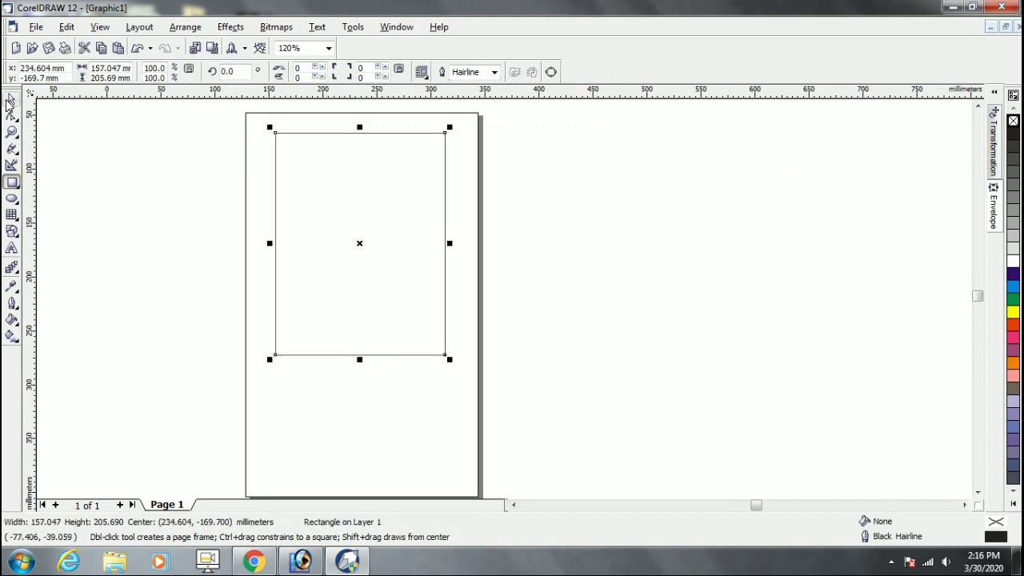
Set the rectangle's size to 150 mm wide by 200 mm high and shift it slightly within the page
{"action": "scroll", "coordinate": [201, 137], "scroll_direction": "up", "scroll_amount": 1}
{"action": "scroll", "coordinate": [274, 141], "scroll_direction": "up", "scroll_amount": 1}
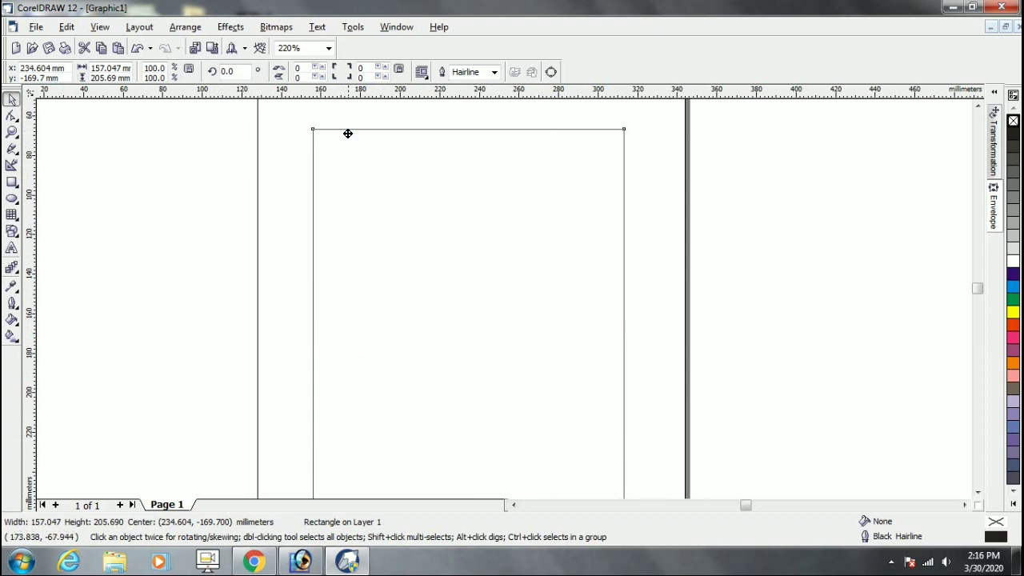
{"action": "left_click_drag", "start_coordinate": [347, 133], "coordinate": [347, 139]}
{"action": "left_click_drag", "start_coordinate": [123, 67], "coordinate": [89, 68]}
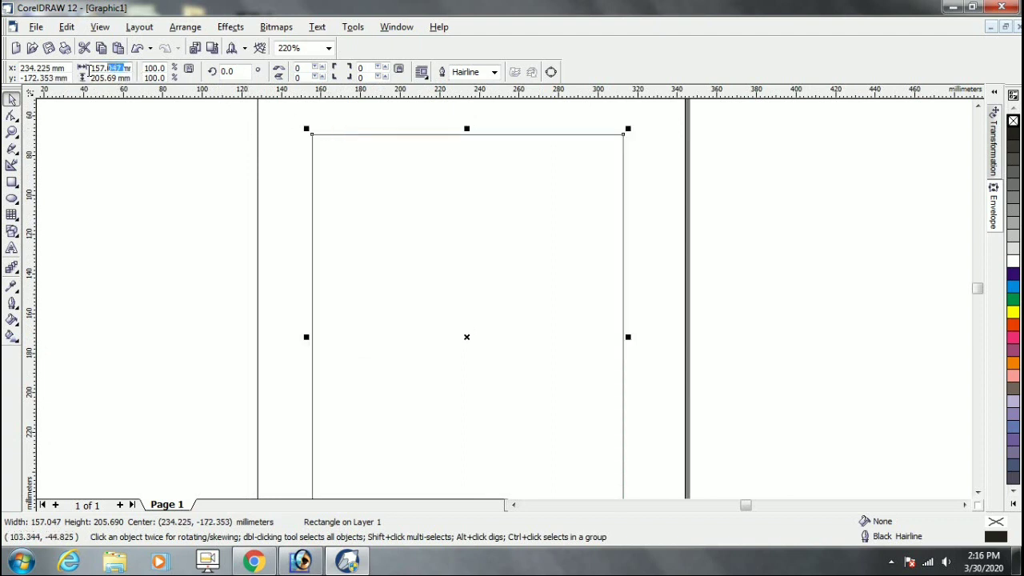
{"action": "type", "text": "1"}
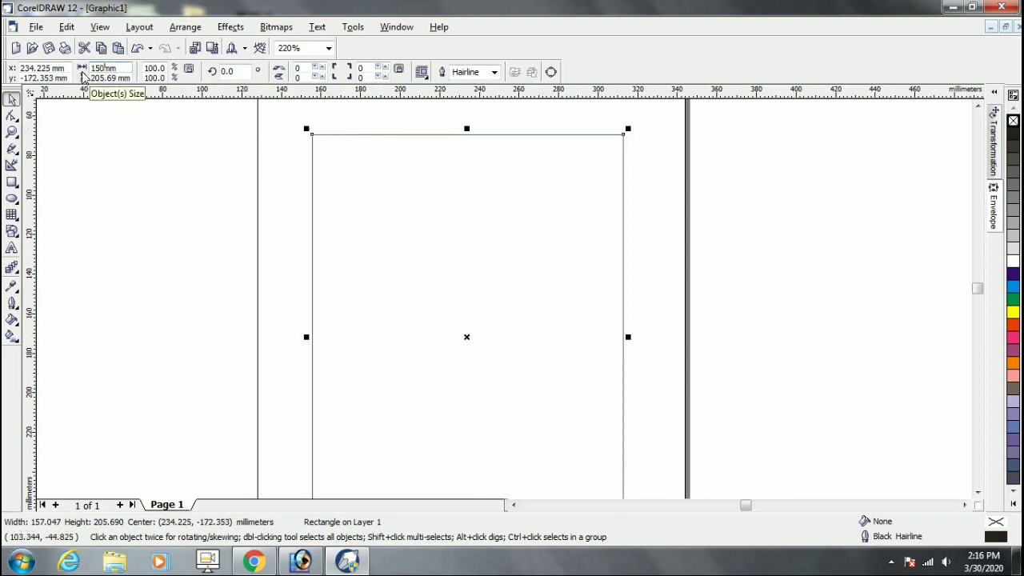
{"action": "key", "text": "Tab"}
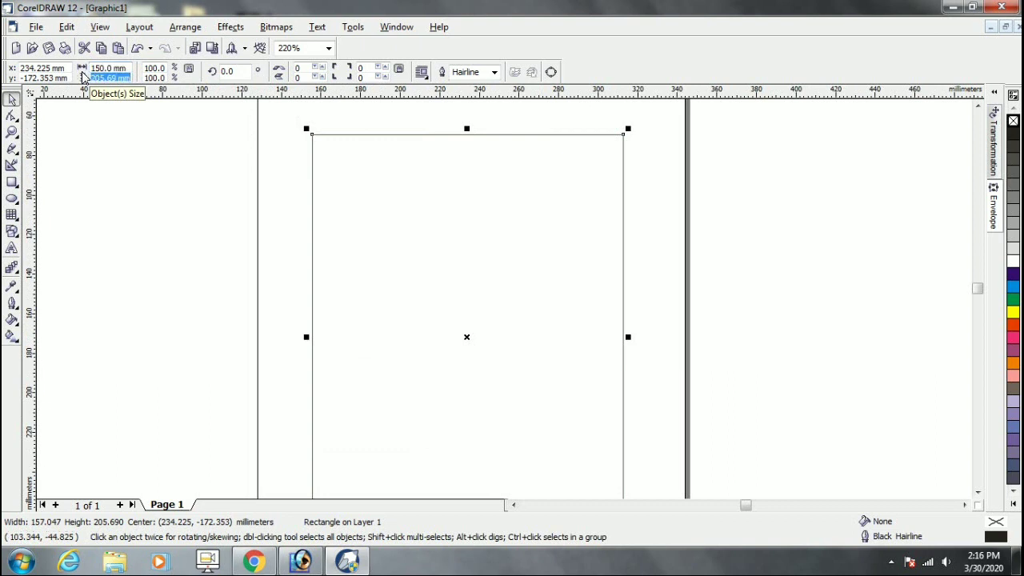
{"action": "type", "text": "200"}
{"action": "key", "text": "Return"}
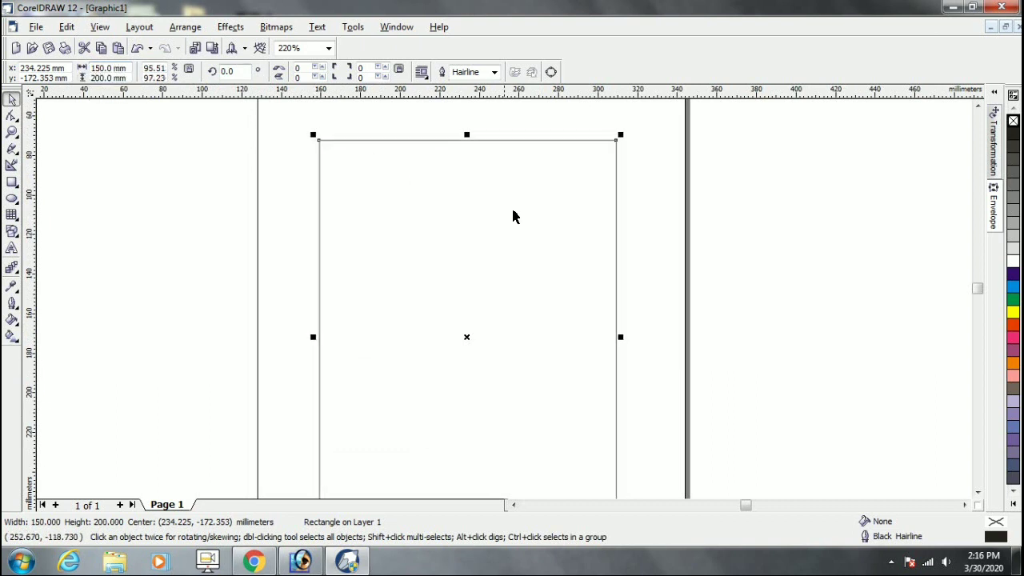
{"action": "left_click_drag", "start_coordinate": [583, 140], "coordinate": [596, 136]}
Place a horizontal guideline through the center of the rectangle
{"action": "scroll", "coordinate": [384, 119], "scroll_direction": "up", "scroll_amount": 2}
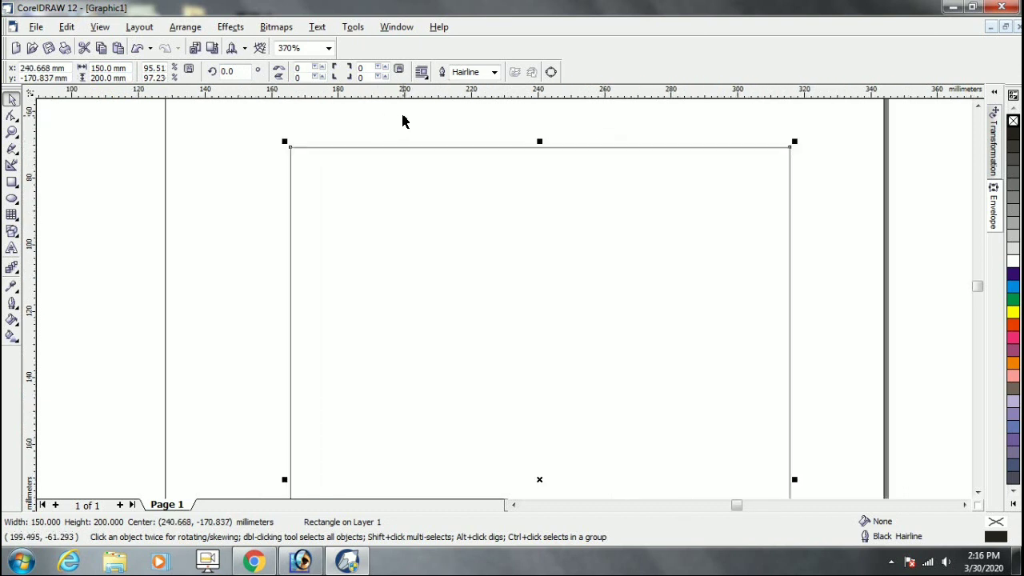
{"action": "scroll", "coordinate": [403, 121], "scroll_direction": "up", "scroll_amount": 1}
{"action": "scroll", "coordinate": [449, 97], "scroll_direction": "down", "scroll_amount": 1}
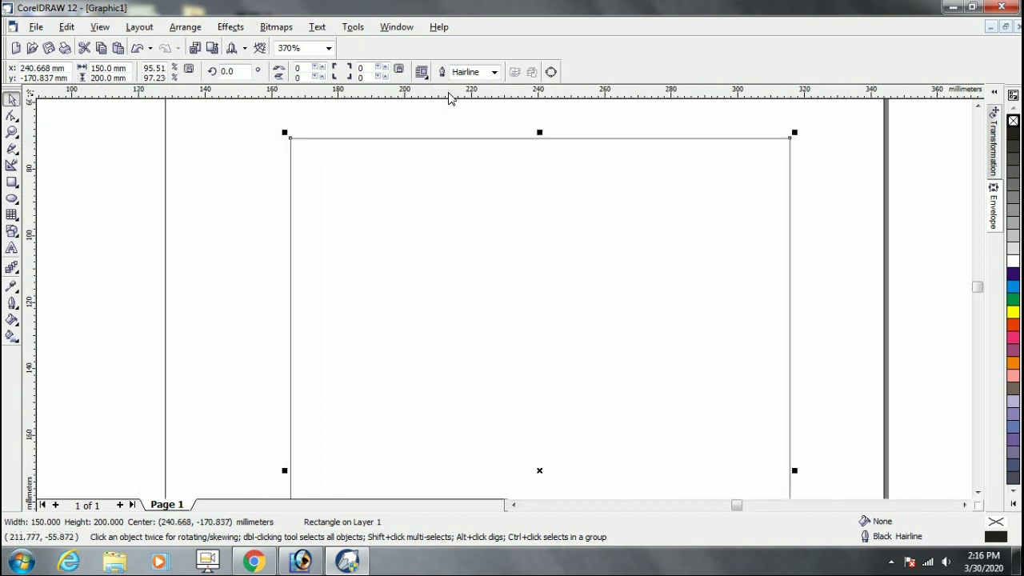
{"action": "left_click_drag", "start_coordinate": [449, 97], "coordinate": [480, 336]}
{"action": "left_click_drag", "start_coordinate": [491, 457], "coordinate": [496, 472]}
Create a copy of the rectangle shortened from its lower edge to about 93 mm high, ending just above the guideline
{"action": "scroll", "coordinate": [474, 126], "scroll_direction": "down", "scroll_amount": 2}
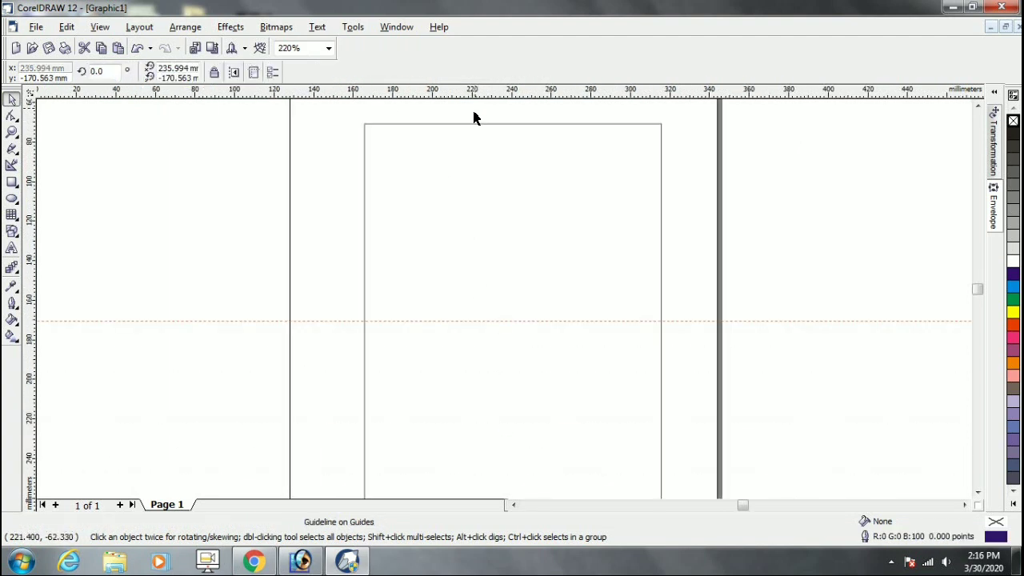
{"action": "left_click", "coordinate": [472, 124]}
{"action": "scroll", "coordinate": [472, 122], "scroll_direction": "down", "scroll_amount": 1}
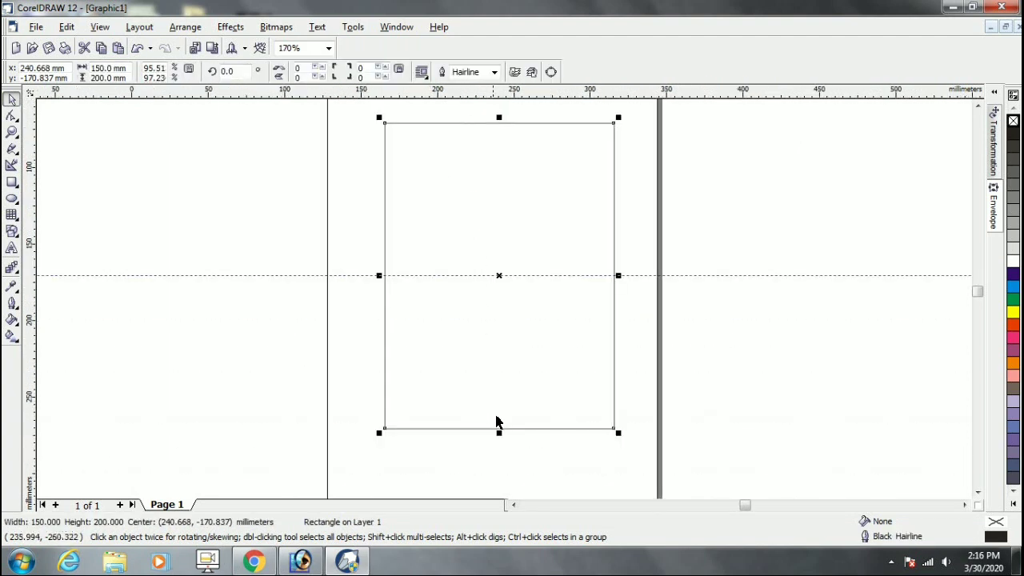
{"action": "left_click_drag", "start_coordinate": [498, 433], "coordinate": [507, 264]}
{"action": "scroll", "coordinate": [482, 160], "scroll_direction": "up", "scroll_amount": 2}
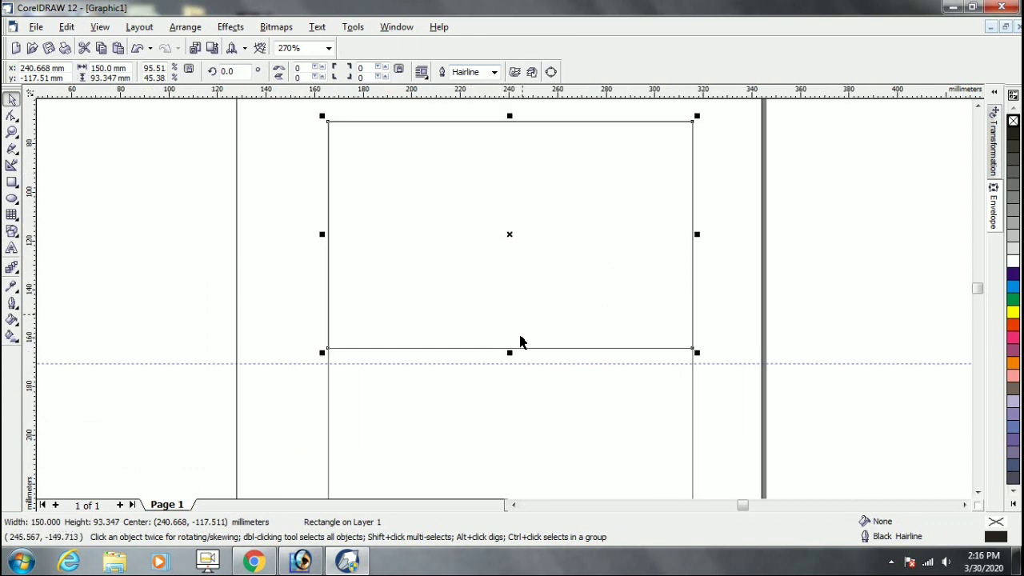
{"action": "left_click", "coordinate": [559, 246]}
Add the artistic text "Receipt" inside the shorter rectangle, near its upper edge
{"action": "scroll", "coordinate": [520, 101], "scroll_direction": "up", "scroll_amount": 4}
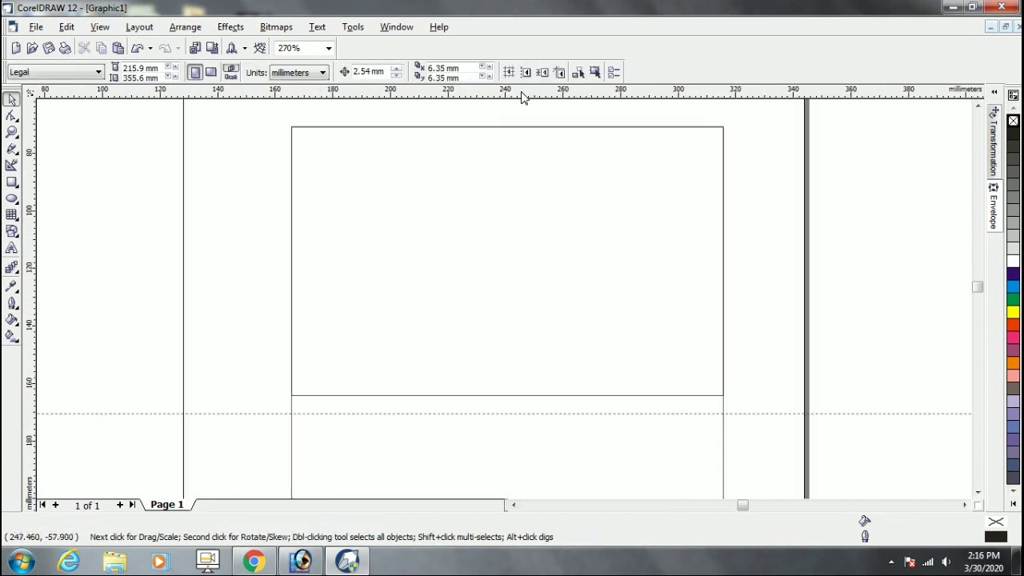
{"action": "left_click", "coordinate": [12, 248]}
{"action": "left_click", "coordinate": [372, 225]}
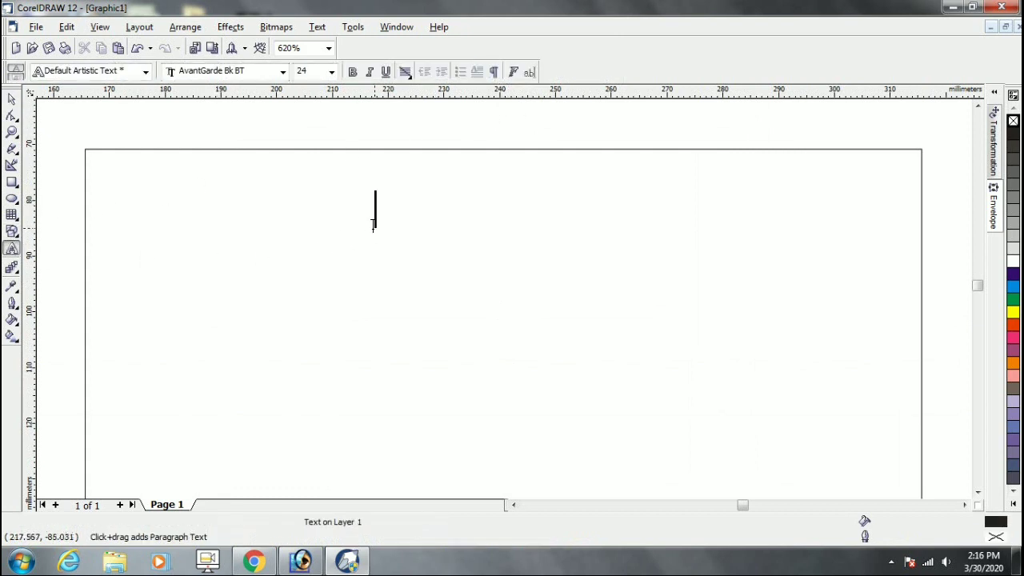
{"action": "type", "text": "Receipt"}
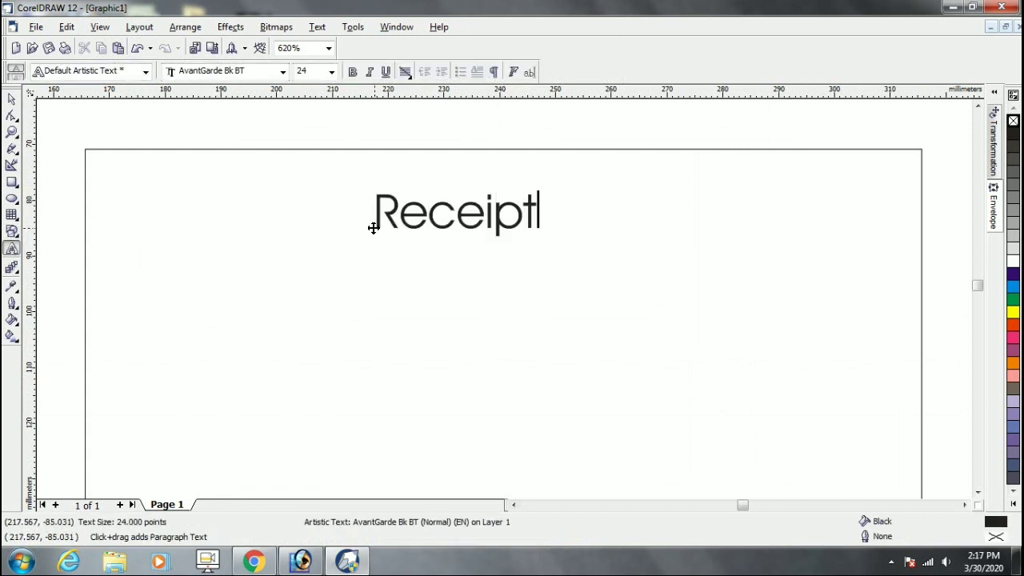
{"action": "key", "text": "ctrl+space"}
Change the "Receipt" text's font to Banff
{"action": "scroll", "coordinate": [412, 232], "scroll_direction": "up", "scroll_amount": 1}
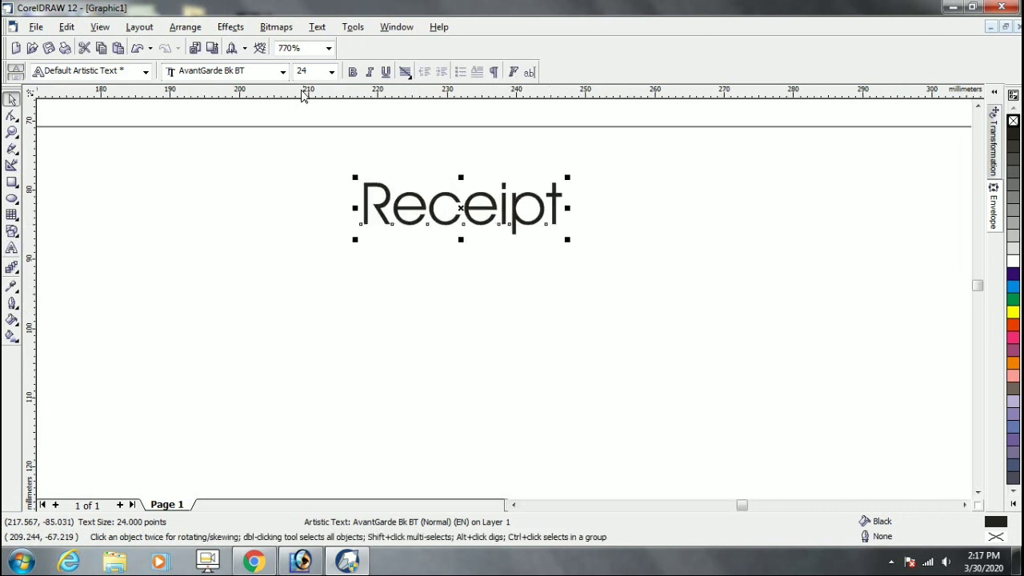
{"action": "left_click", "coordinate": [282, 72]}
{"action": "type", "text": "Ba"}
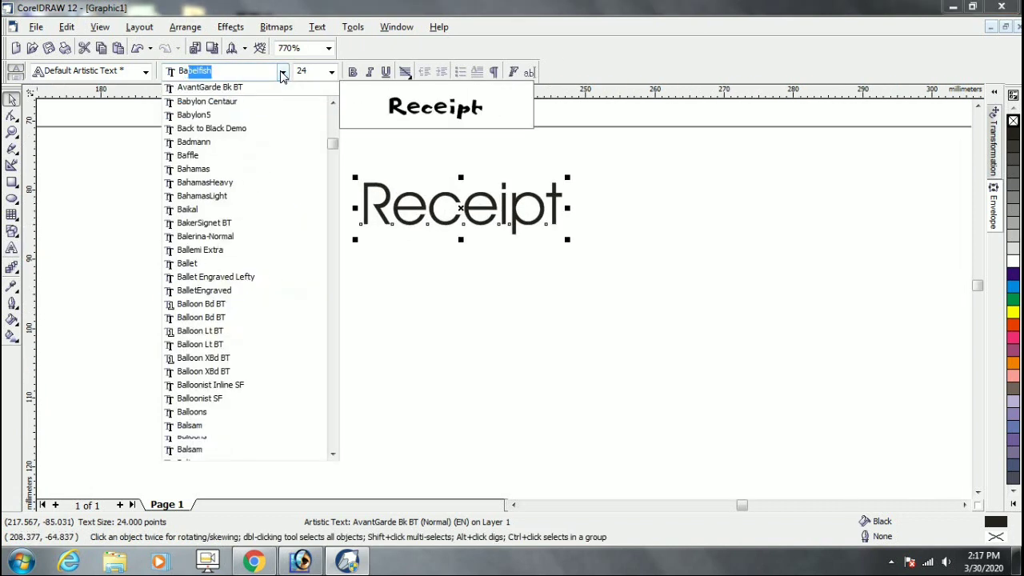
{"action": "type", "text": "nff"}
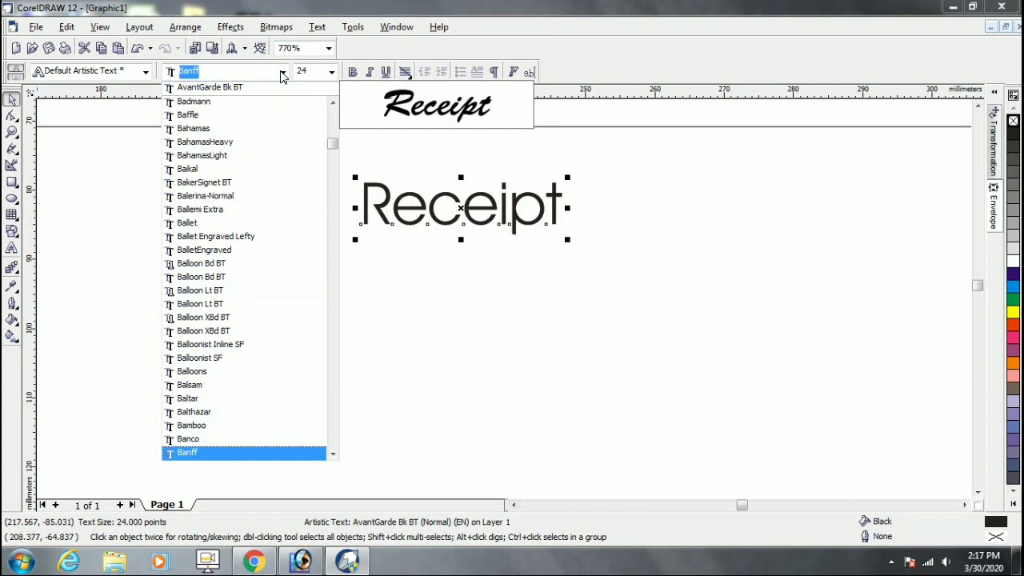
{"action": "key", "text": "Return"}
Shrink the "Receipt" text to about 14 pt and align it to the top center of the shorter rectangle
{"action": "left_click_drag", "start_coordinate": [541, 241], "coordinate": [532, 157]}
{"action": "left_click", "coordinate": [573, 125], "text": "shift"}
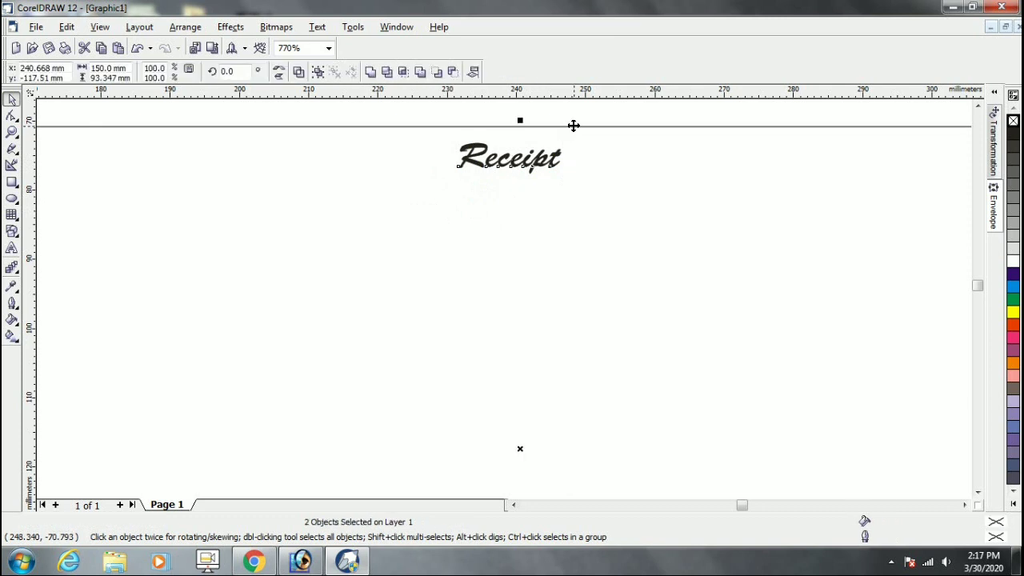
{"action": "key", "text": "e"}
{"action": "key", "text": "c"}
{"action": "left_click", "coordinate": [548, 205]}
Draw a rectangle about 19.4 by 4.8 mm around the "Receipt" text and round its corners fully to 100
{"action": "scroll", "coordinate": [416, 125], "scroll_direction": "down", "scroll_amount": 2}
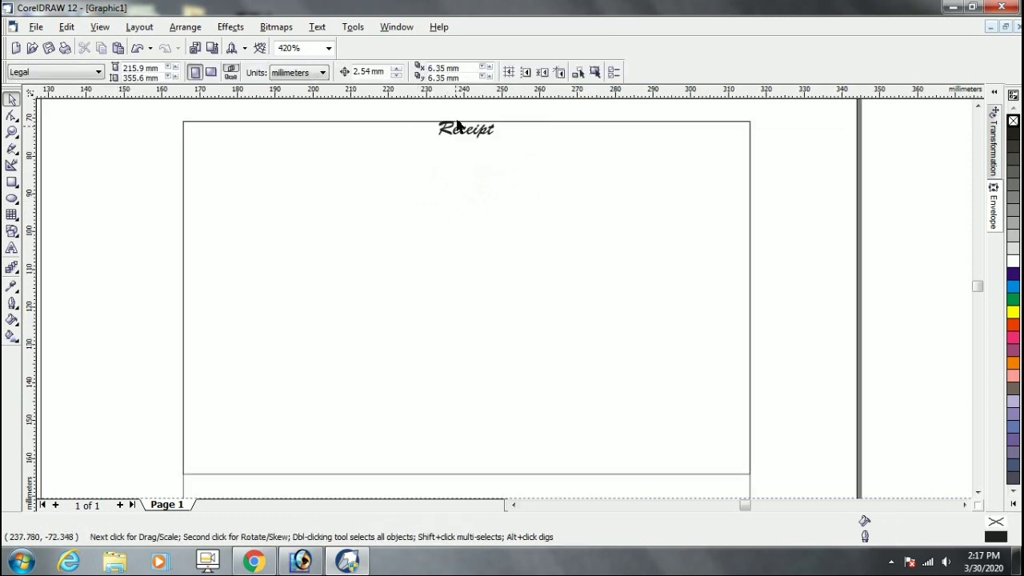
{"action": "scroll", "coordinate": [457, 123], "scroll_direction": "up", "scroll_amount": 2}
{"action": "left_click", "coordinate": [12, 182]}
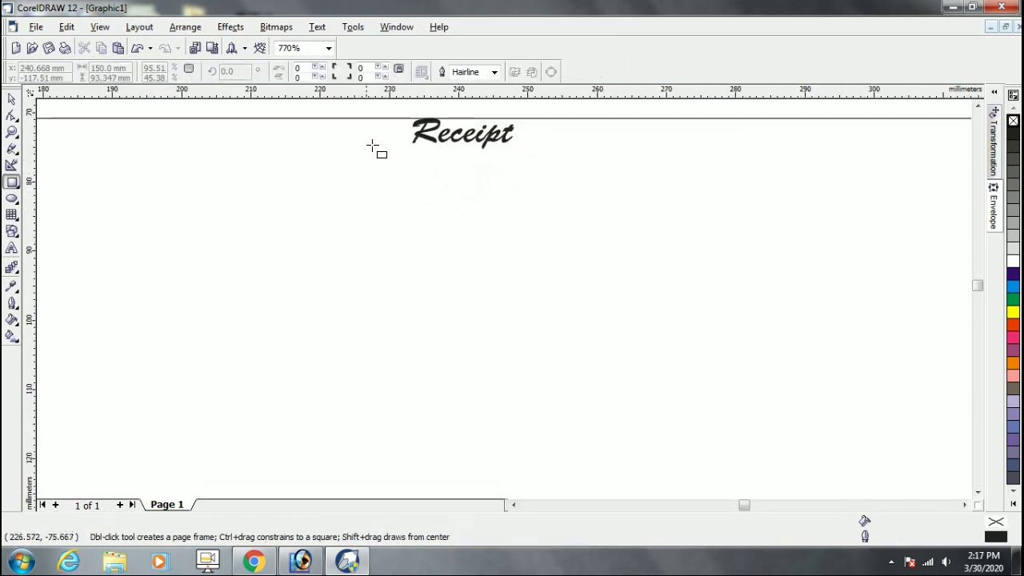
{"action": "left_click_drag", "start_coordinate": [395, 118], "coordinate": [531, 153]}
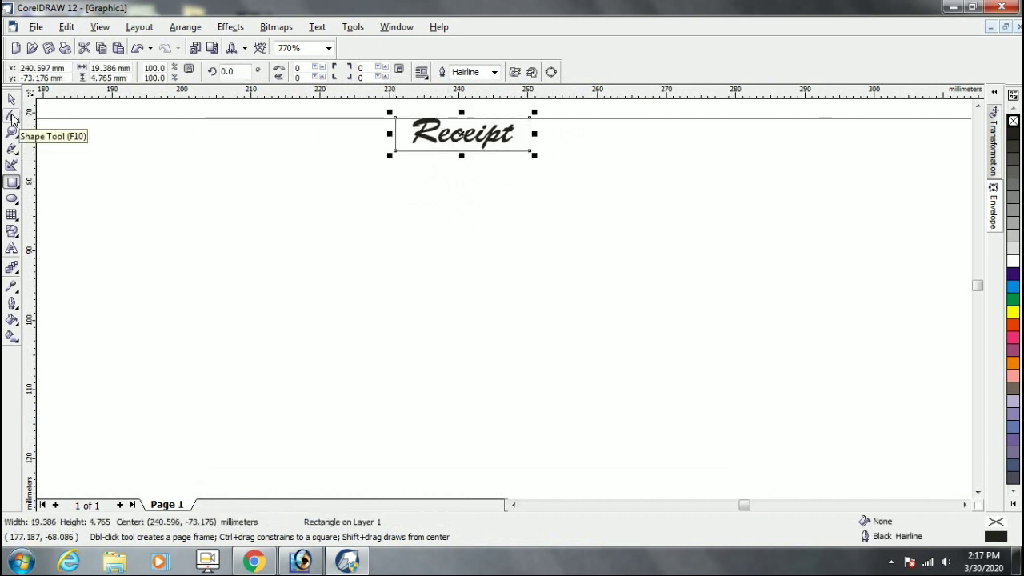
{"action": "left_click", "coordinate": [12, 117]}
{"action": "left_click_drag", "start_coordinate": [395, 119], "coordinate": [436, 148]}
{"action": "key", "text": "space"}
Fill the rounded rectangle with black and color the "Receipt" text white
{"action": "scroll", "coordinate": [444, 140], "scroll_direction": "up", "scroll_amount": 1}
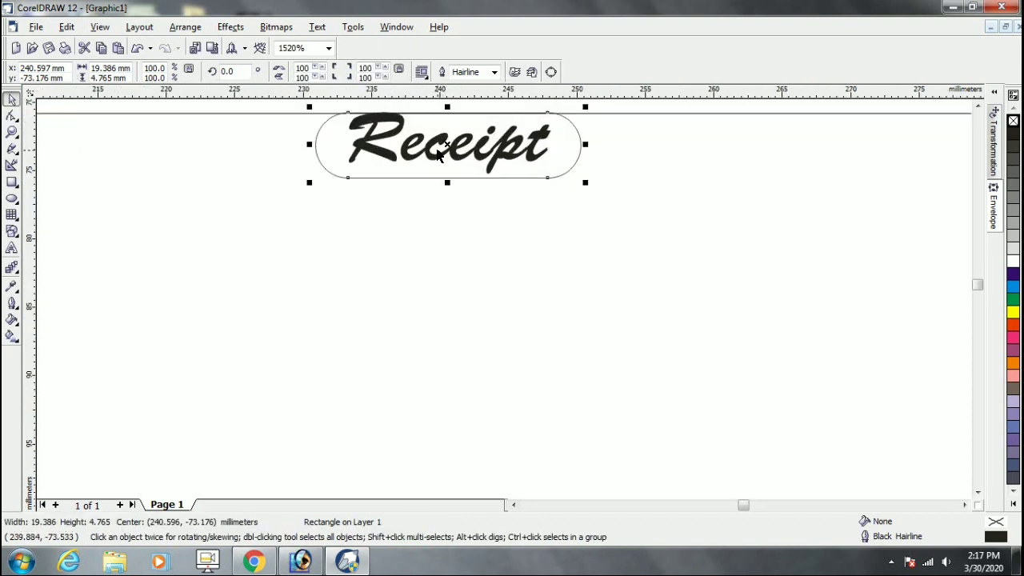
{"action": "left_click", "coordinate": [430, 156]}
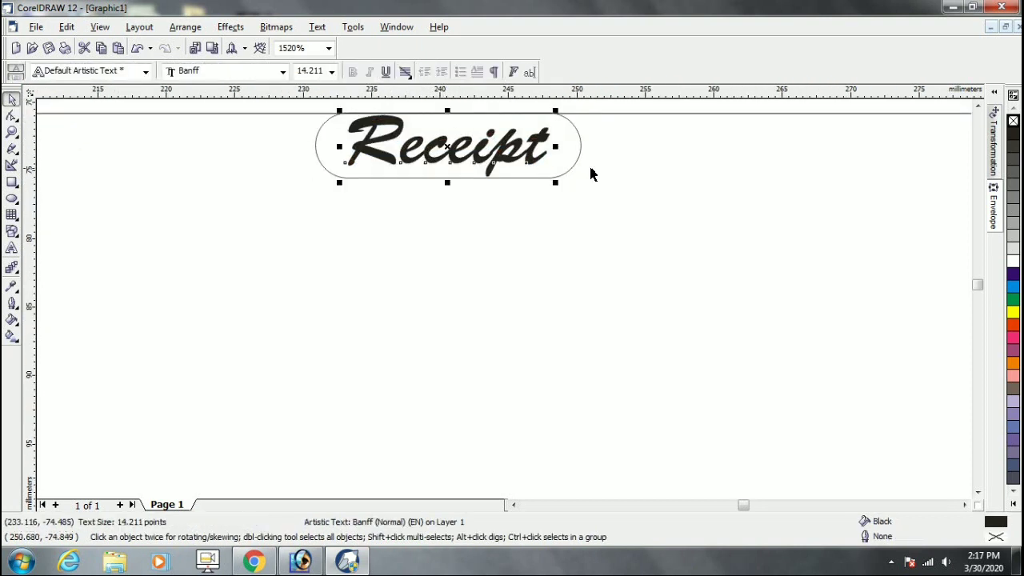
{"action": "left_click", "coordinate": [582, 169]}
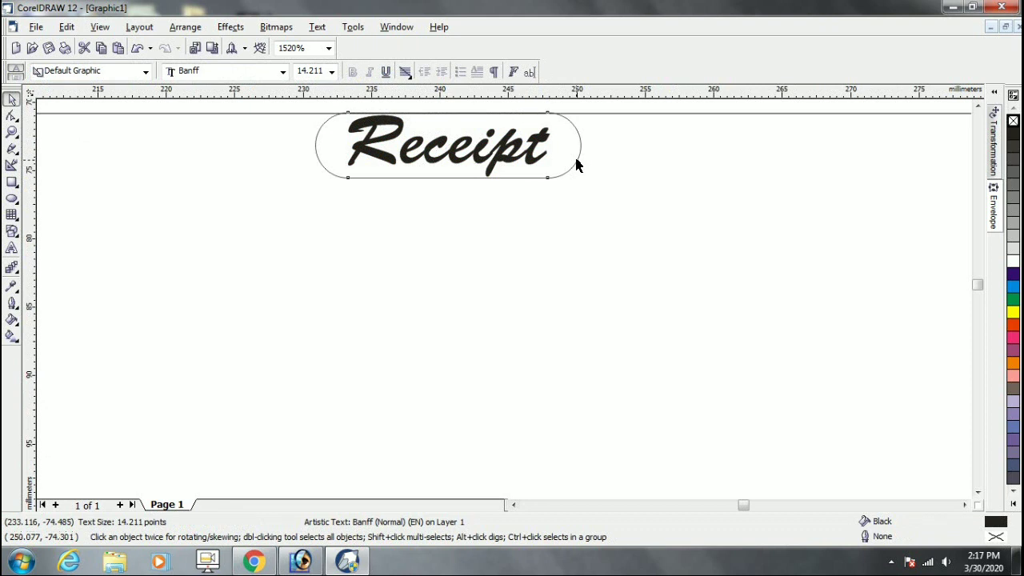
{"action": "left_click", "coordinate": [1013, 136]}
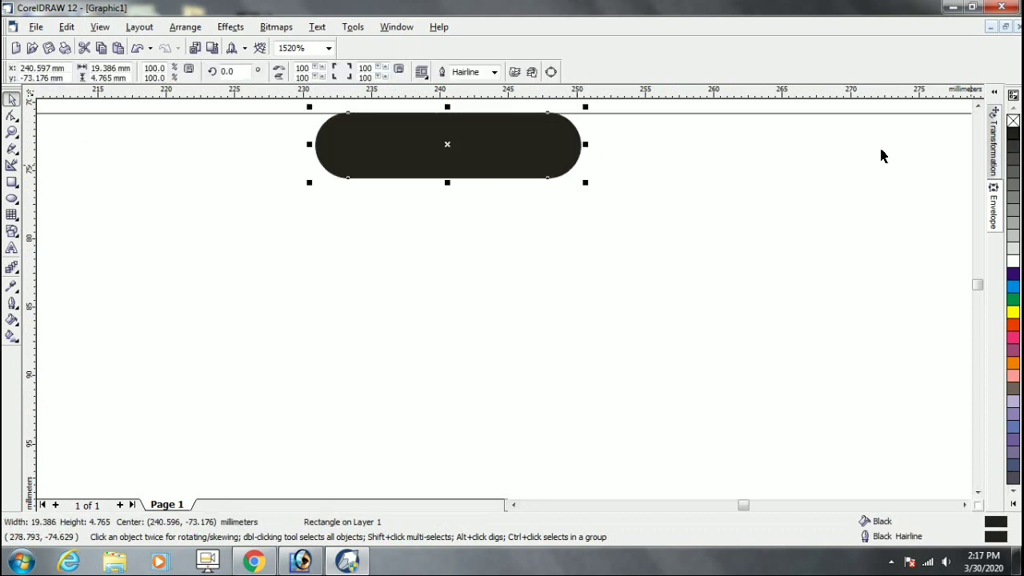
{"action": "left_click", "coordinate": [532, 141]}
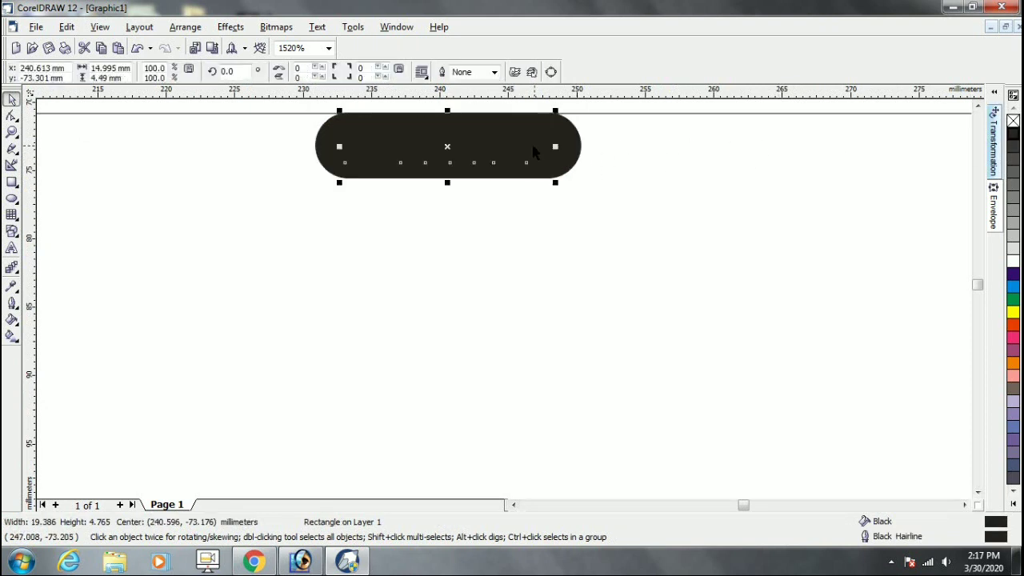
{"action": "left_click", "coordinate": [1013, 264]}
{"action": "left_click", "coordinate": [520, 183]}
Place a copy of the "Receipt" text near the form's upper-left corner and color it black
{"action": "key", "text": "F3"}
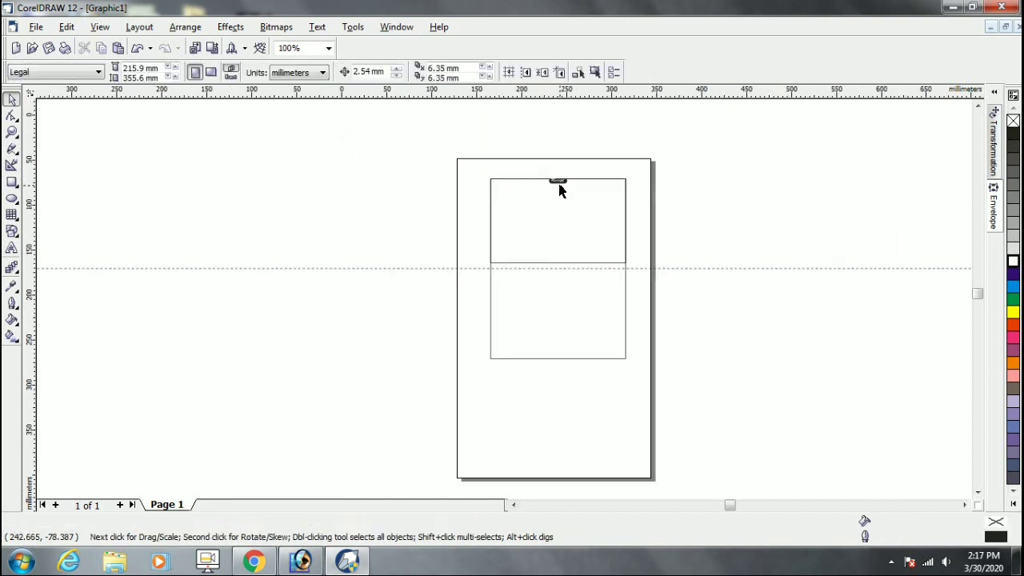
{"action": "scroll", "coordinate": [569, 190], "scroll_direction": "up", "scroll_amount": 4}
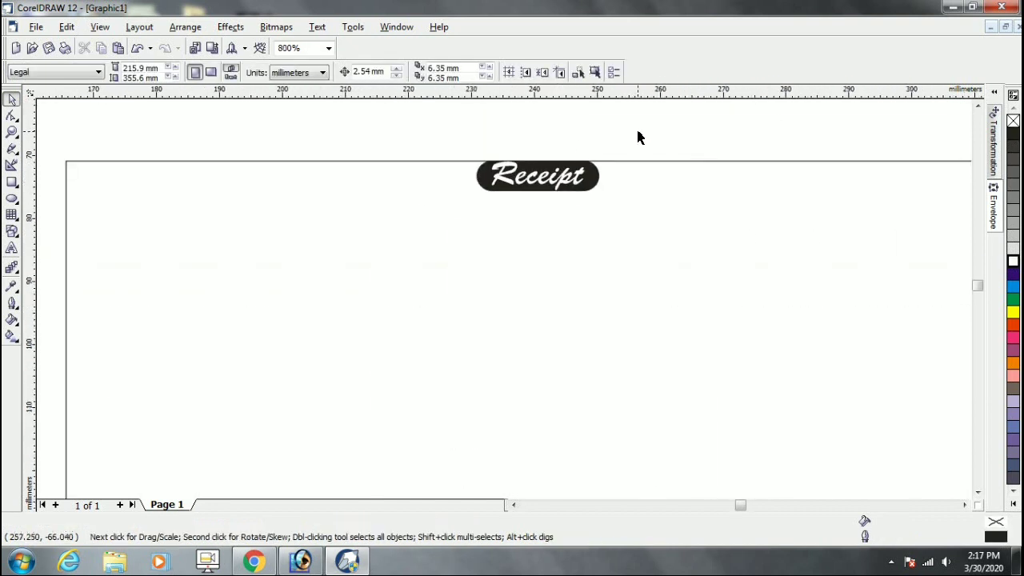
{"action": "left_click_drag", "start_coordinate": [543, 182], "coordinate": [184, 235]}
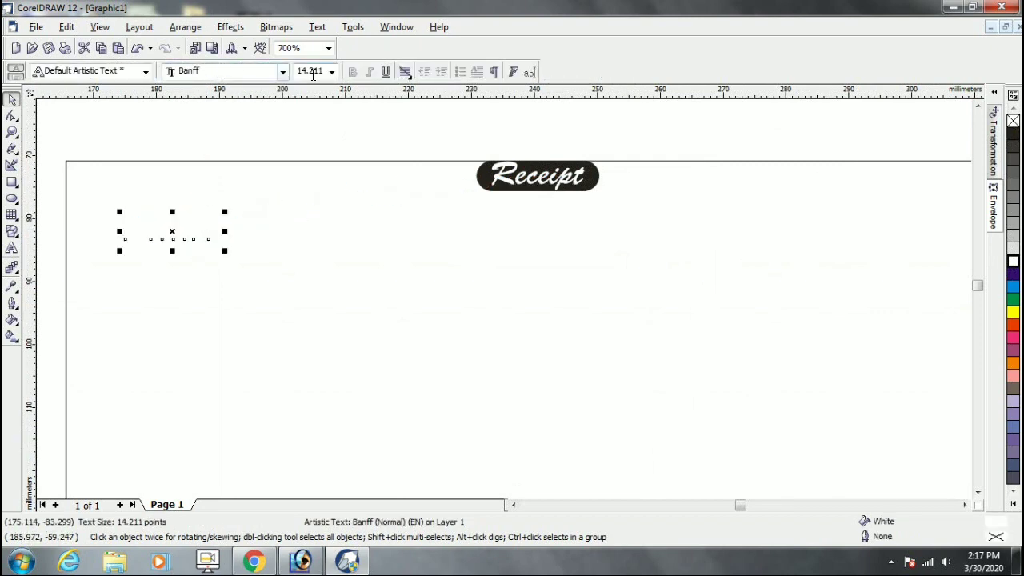
{"action": "left_click", "coordinate": [1012, 133]}
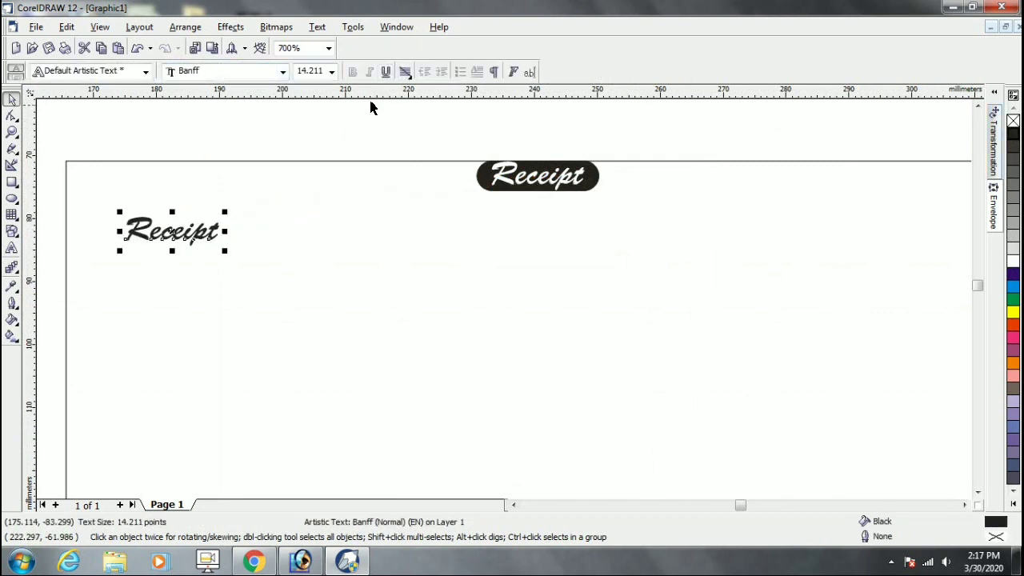
Set the black "Receipt" copy in the Arial font and shrink it to about 10.3 pt
{"action": "left_click", "coordinate": [282, 72]}
{"action": "type", "text": "ar"}
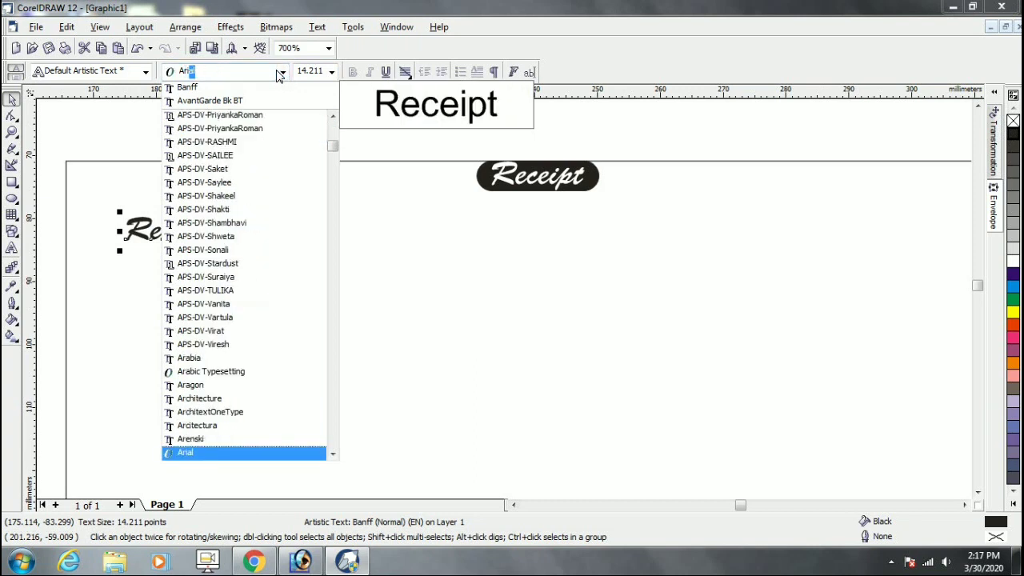
{"action": "key", "text": "Return"}
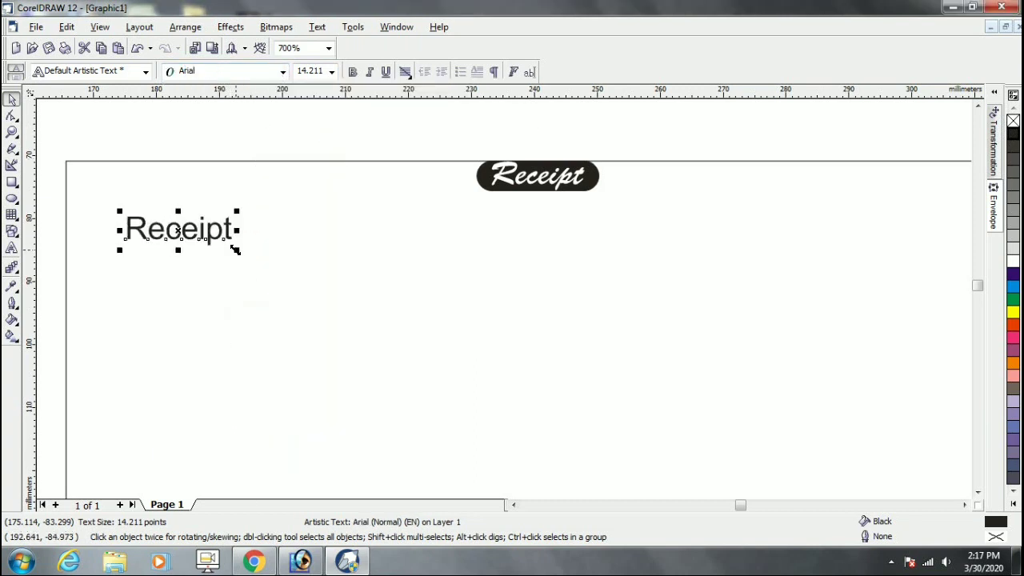
{"action": "left_click_drag", "start_coordinate": [220, 249], "coordinate": [206, 239]}
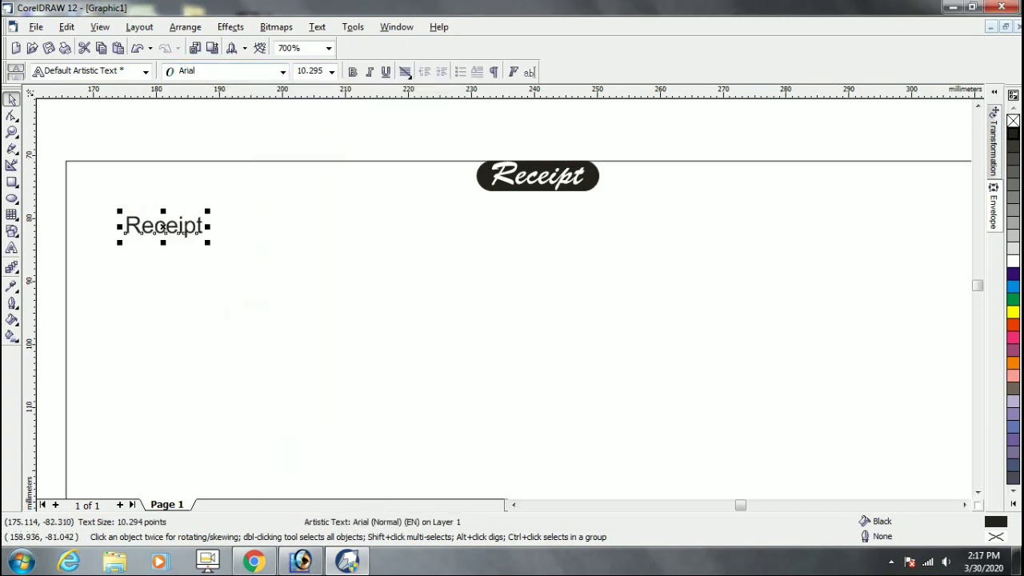
Replace the copied text's wording with "GSTIN : " followed by a row of placeholder zeros
{"action": "left_click", "coordinate": [11, 250]}
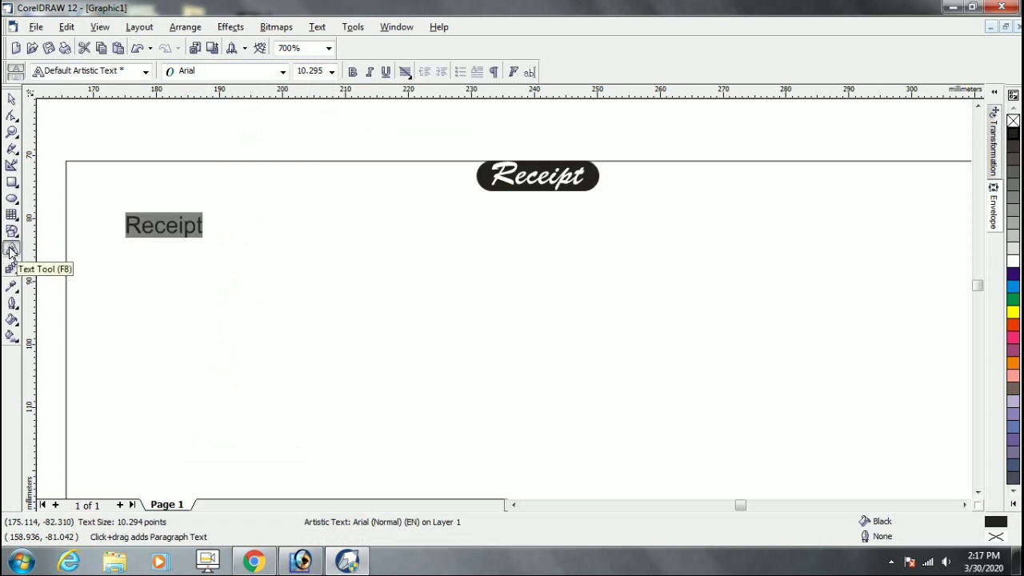
{"action": "type", "text": "GSTIN"}
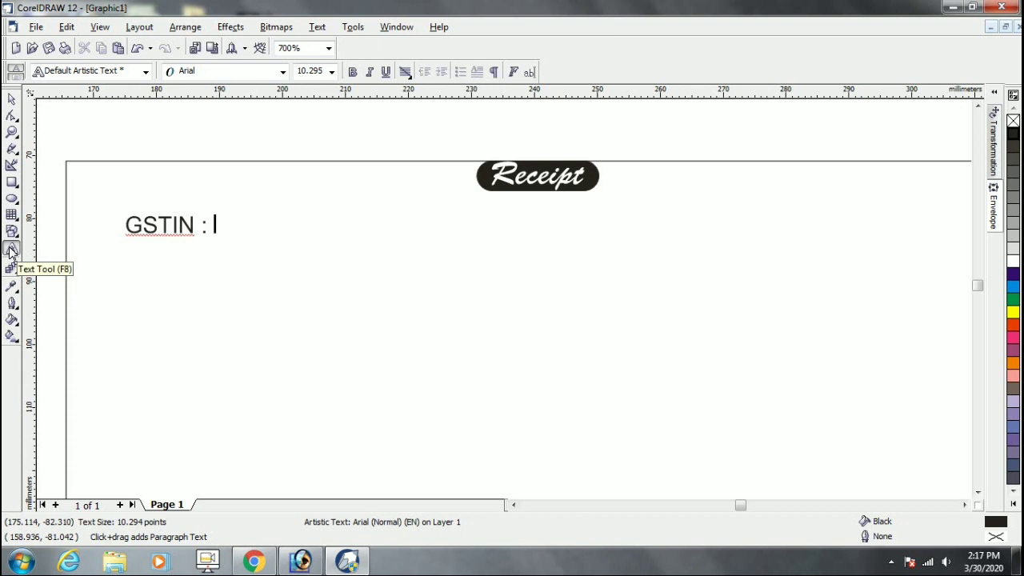
{"action": "type", "text": " : 0000000000000000"}
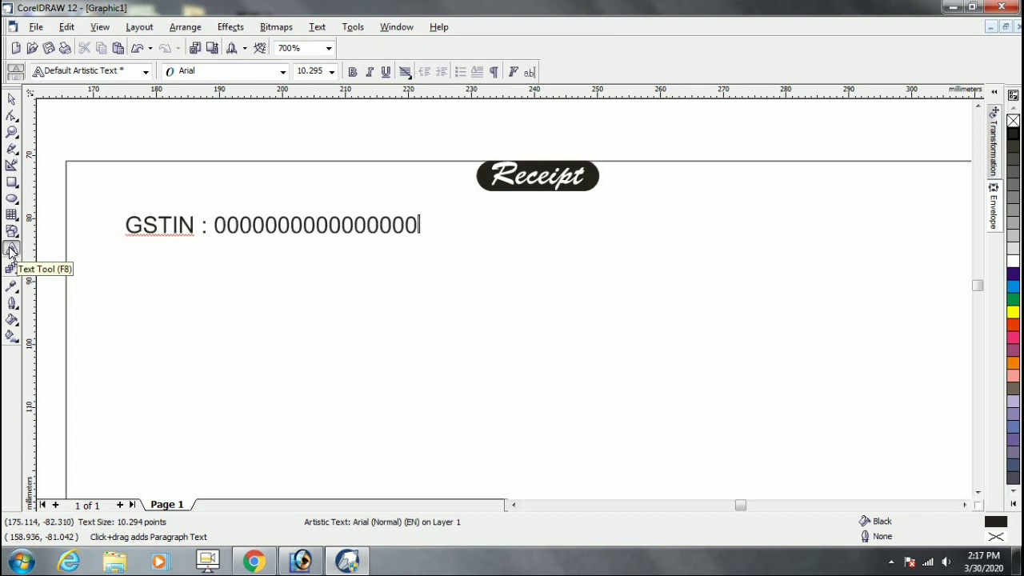
Move the GSTIN text into the frame's upper-left corner and place a copy of it in the upper-right corner
{"action": "key", "text": "ctrl+space"}
{"action": "left_click_drag", "start_coordinate": [147, 224], "coordinate": [599, 202]}
{"action": "scroll", "coordinate": [85, 174], "scroll_direction": "down", "scroll_amount": 1}
Replace the upper-right copy's wording with "Mob. " and placeholder zeros, and move it against the frame's right edge
{"action": "key", "text": "F8"}
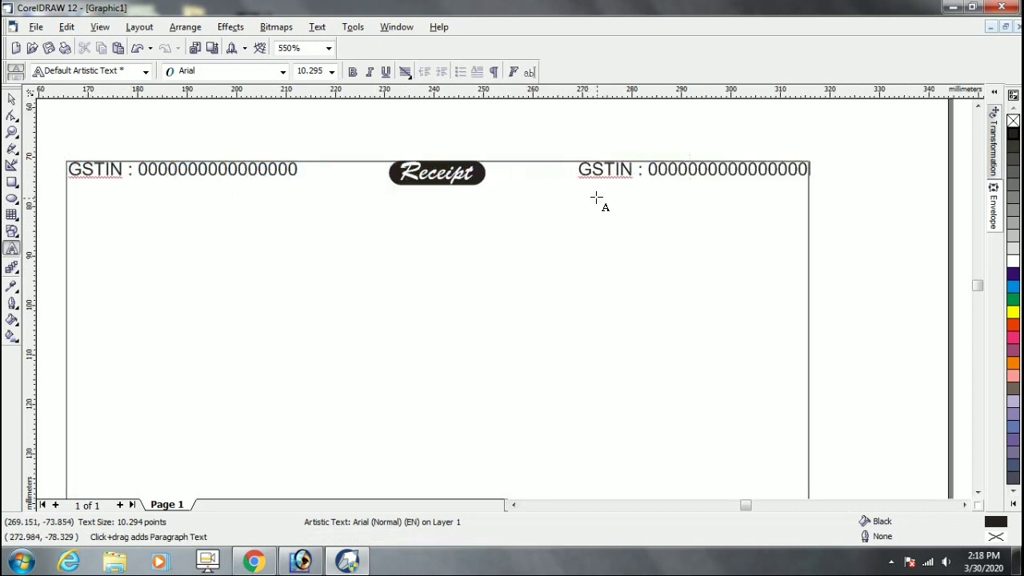
{"action": "key", "text": "ctrl+a"}
{"action": "type", "text": "Mo"}
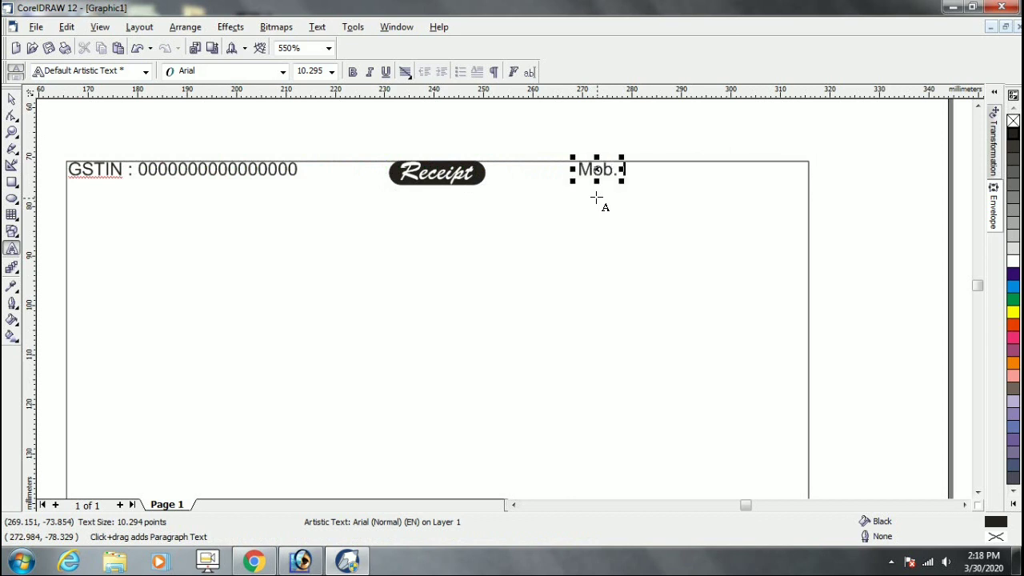
{"action": "type", "text": "b. 0000000000000"}
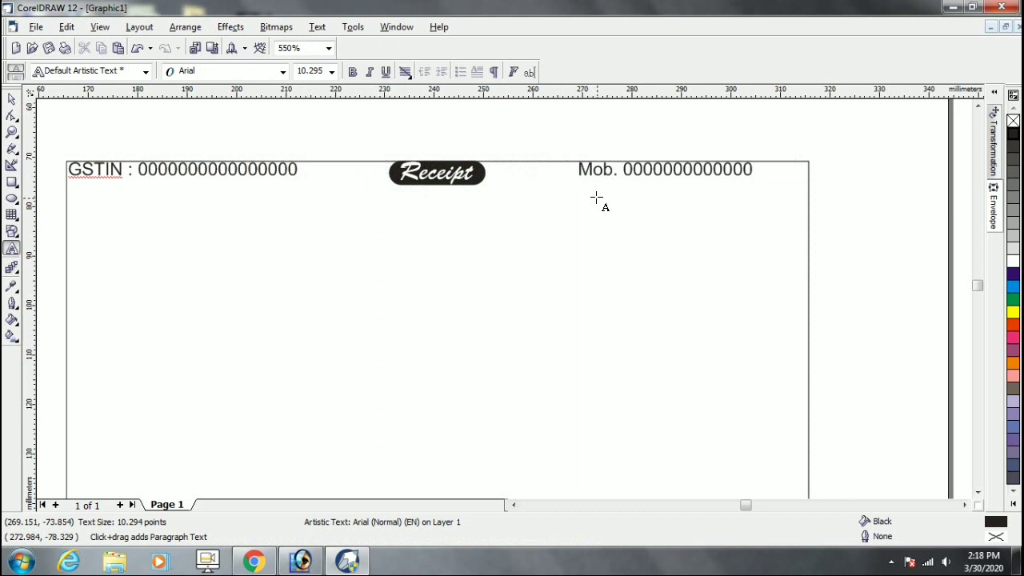
{"action": "key", "text": "BackSpace"}
{"action": "key", "text": "ctrl+space"}
{"action": "left_click_drag", "start_coordinate": [640, 173], "coordinate": [715, 170]}
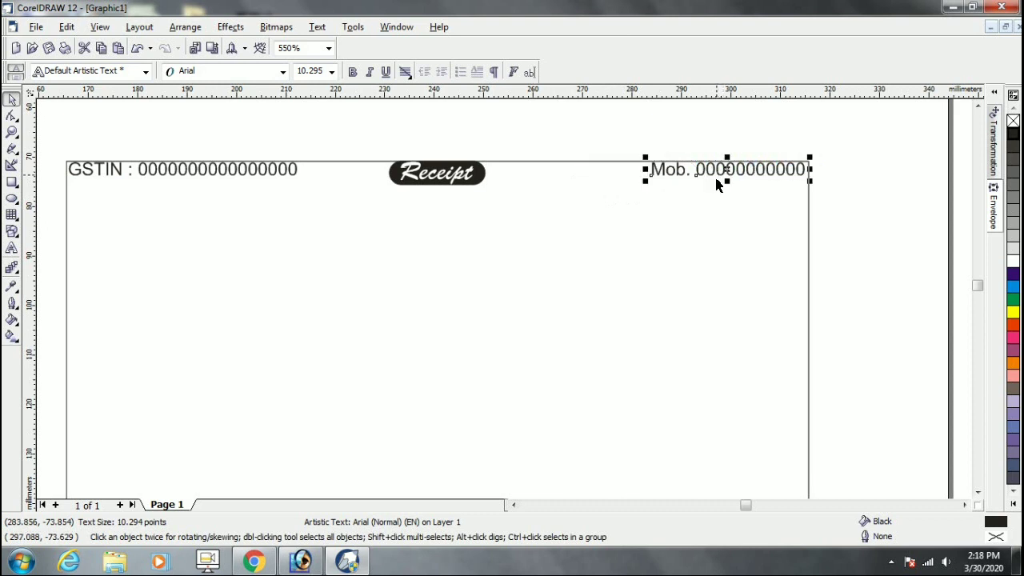
{"action": "left_click", "coordinate": [707, 221]}
Place a copy of the GSTIN text below the "Receipt" badge and change its wording to "Tech Jaliya Medical Store"
{"action": "scroll", "coordinate": [682, 173], "scroll_direction": "down", "scroll_amount": 1}
{"action": "scroll", "coordinate": [432, 288], "scroll_direction": "up", "scroll_amount": 1}
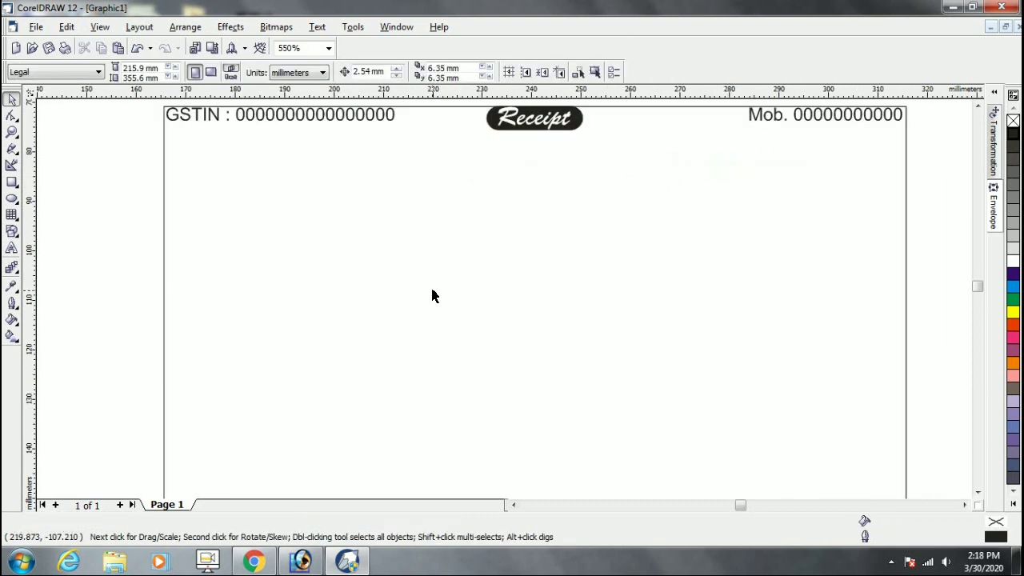
{"action": "scroll", "coordinate": [443, 158], "scroll_direction": "down", "scroll_amount": 1}
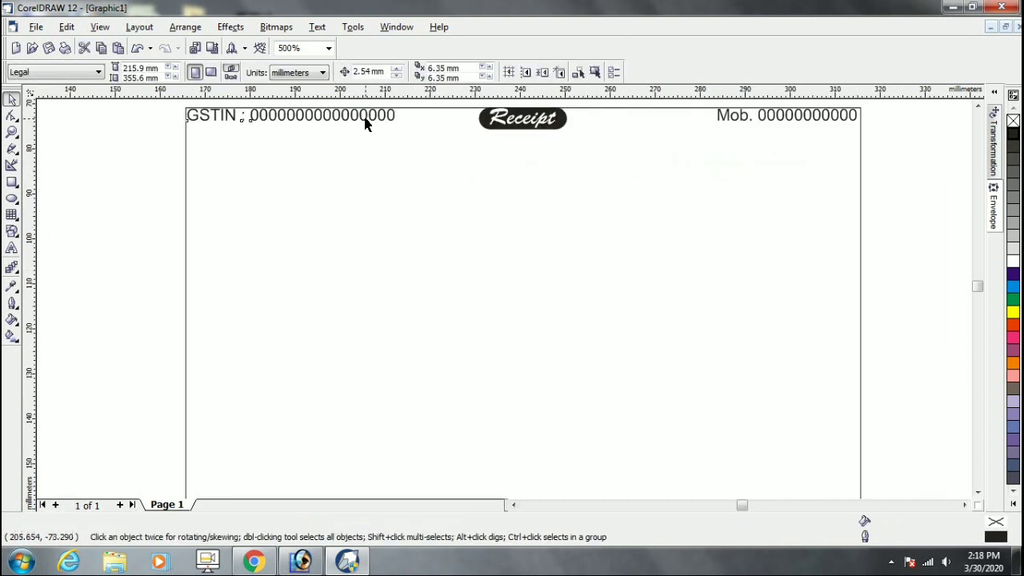
{"action": "left_click_drag", "start_coordinate": [364, 121], "coordinate": [591, 167]}
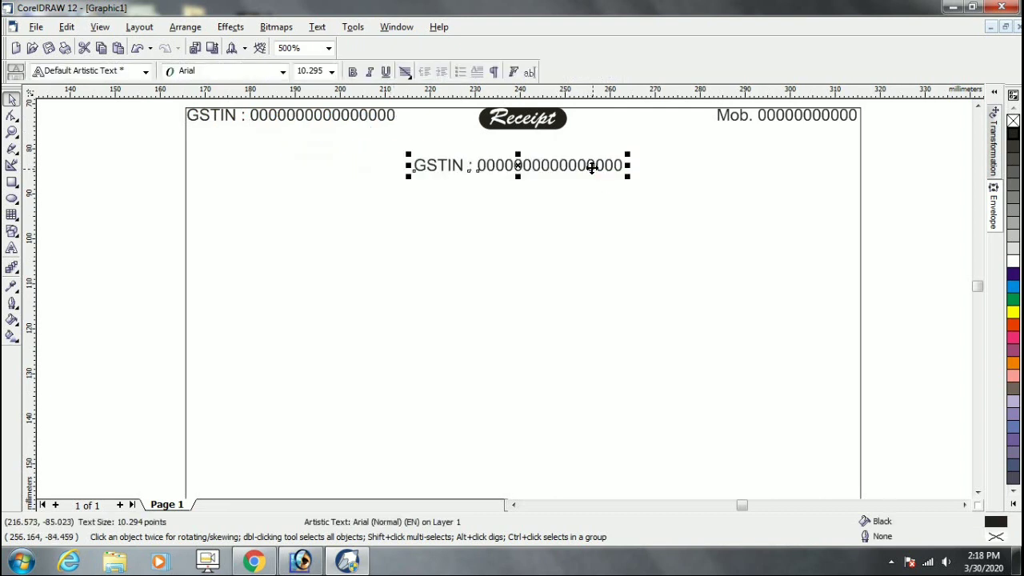
{"action": "left_click", "coordinate": [12, 248]}
{"action": "key", "text": "ctrl+a"}
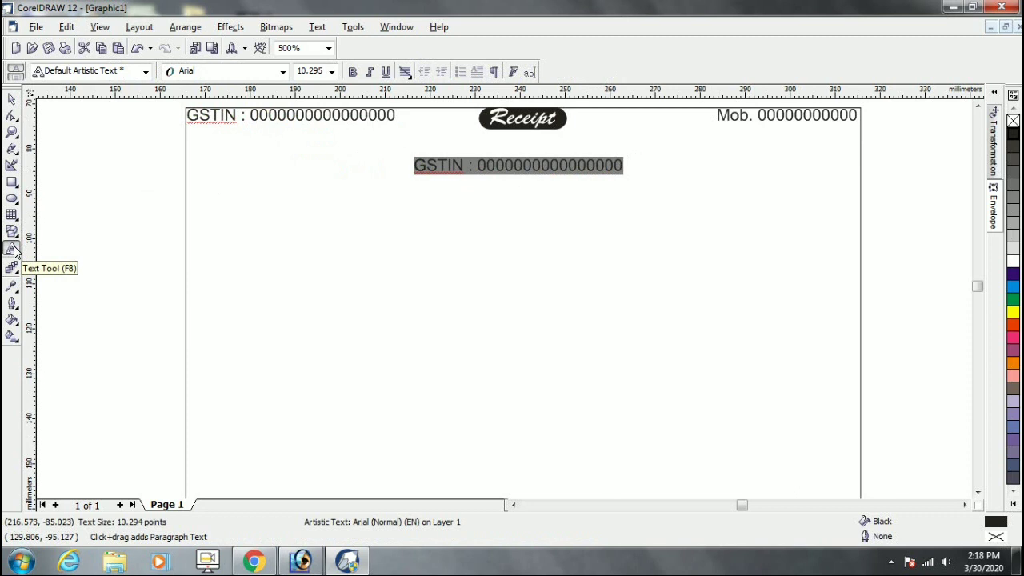
{"action": "type", "text": "Tel"}
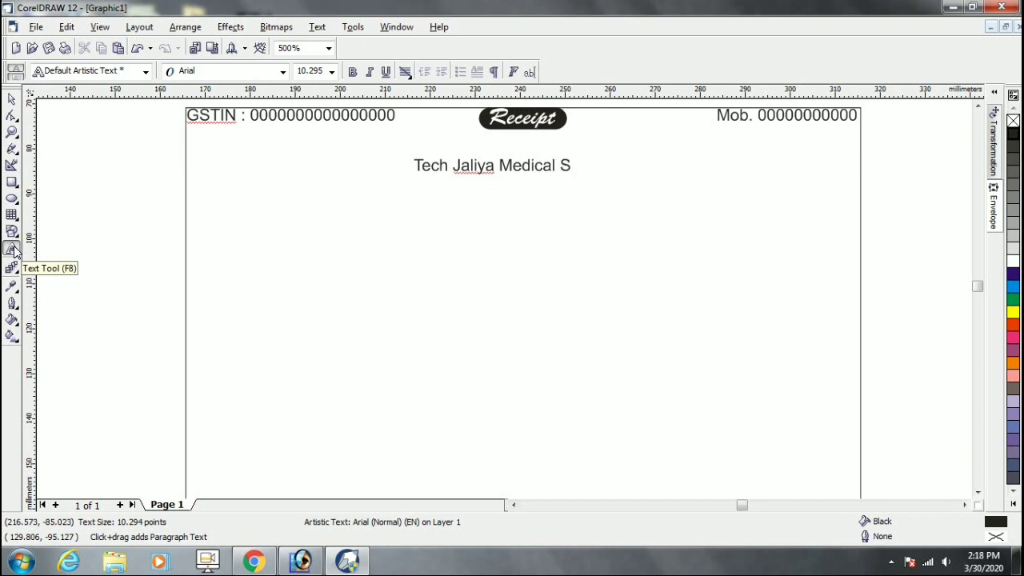
{"action": "key", "text": "ctrl+space"}
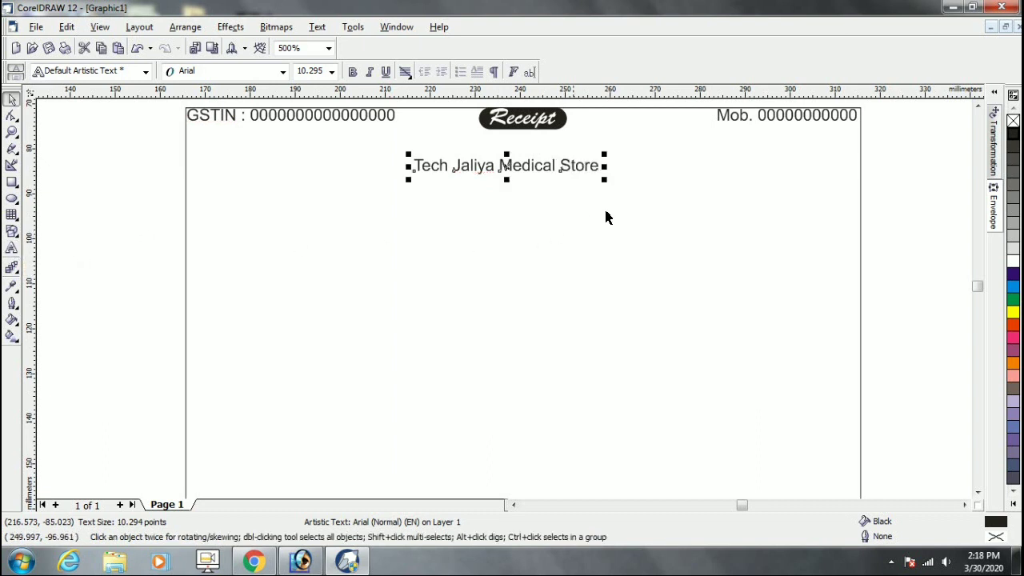
Enlarge the store name to about 16.5 pt and set it in the Alexuss Heavy font
{"action": "left_click_drag", "start_coordinate": [603, 178], "coordinate": [659, 184]}
{"action": "left_click", "coordinate": [283, 72]}
{"action": "left_click", "coordinate": [283, 72]}
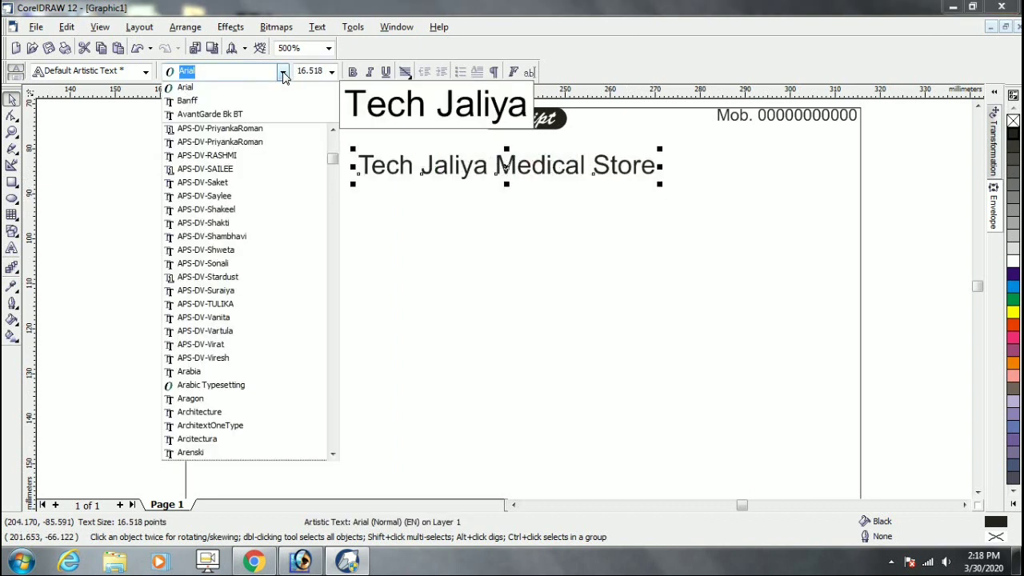
{"action": "type", "text": "Alexand"}
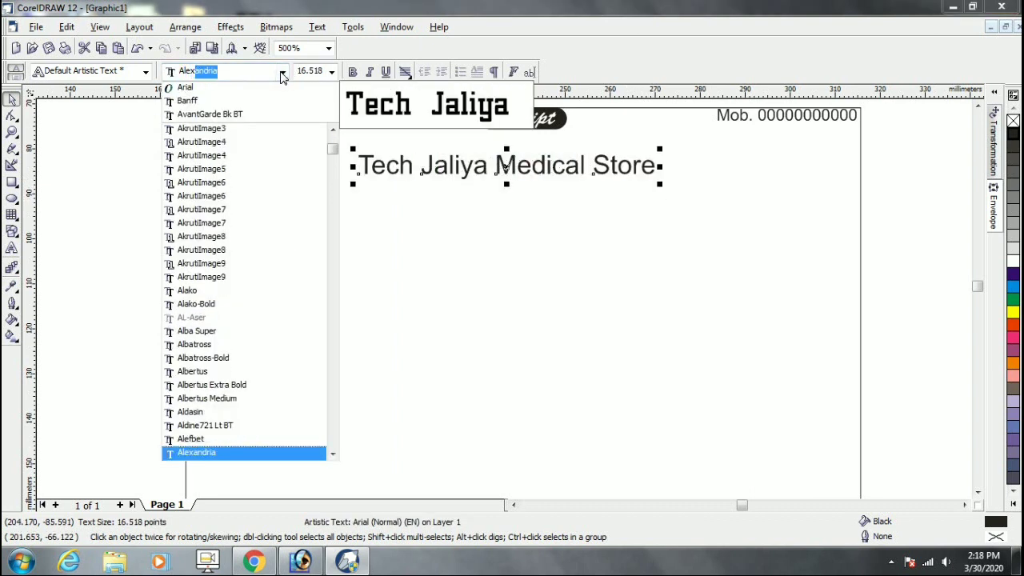
{"action": "key", "text": "Down"}
{"action": "key", "text": "Down"}
{"action": "key", "text": "Down"}
{"action": "key", "text": "Down"}
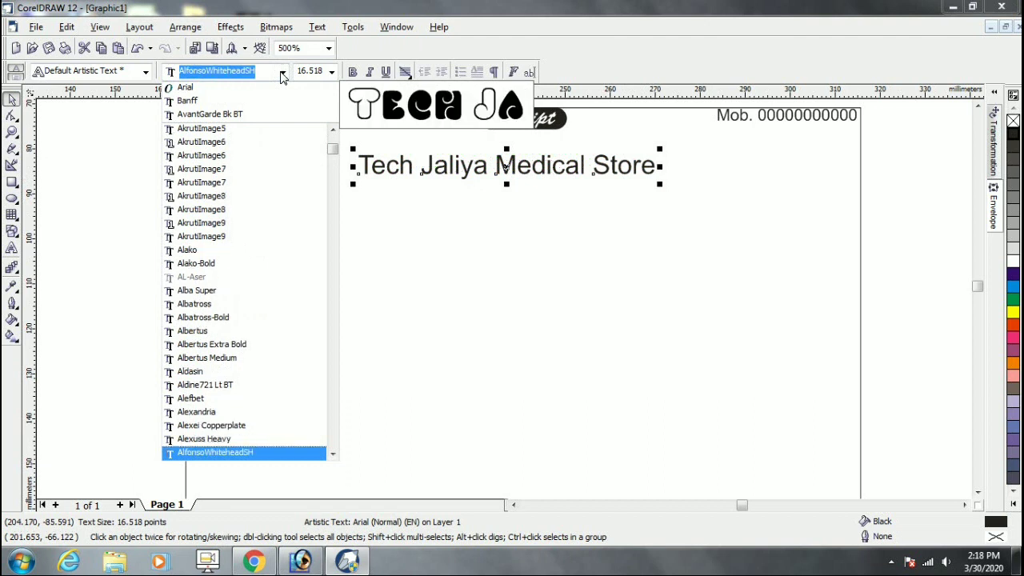
{"action": "key", "text": "Up"}
{"action": "key", "text": "Up"}
{"action": "key", "text": "Return"}
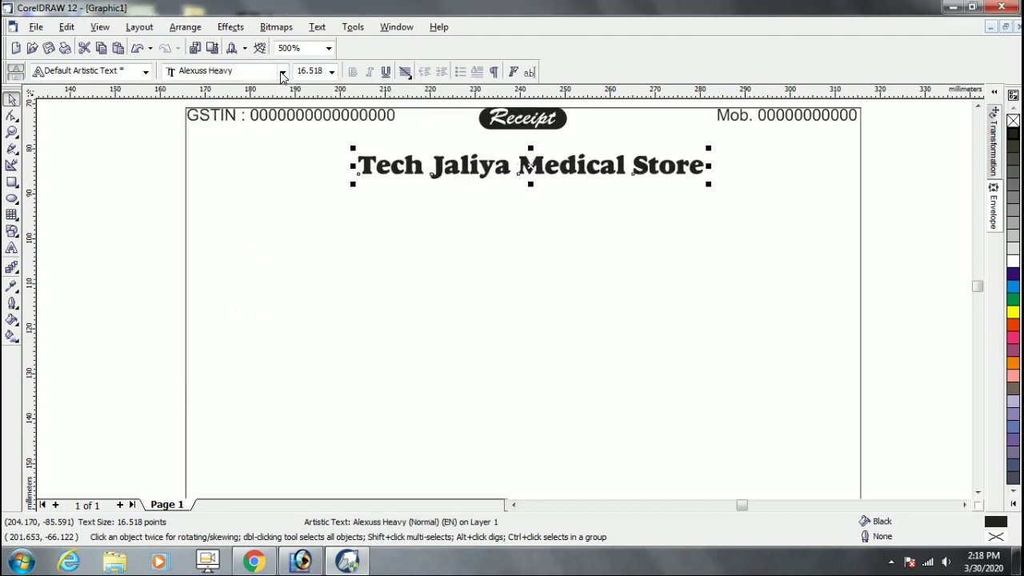
Enlarge the store name to about 22.7 pt and centre it horizontally under the "Receipt" badge
{"action": "left_click_drag", "start_coordinate": [708, 184], "coordinate": [768, 190]}
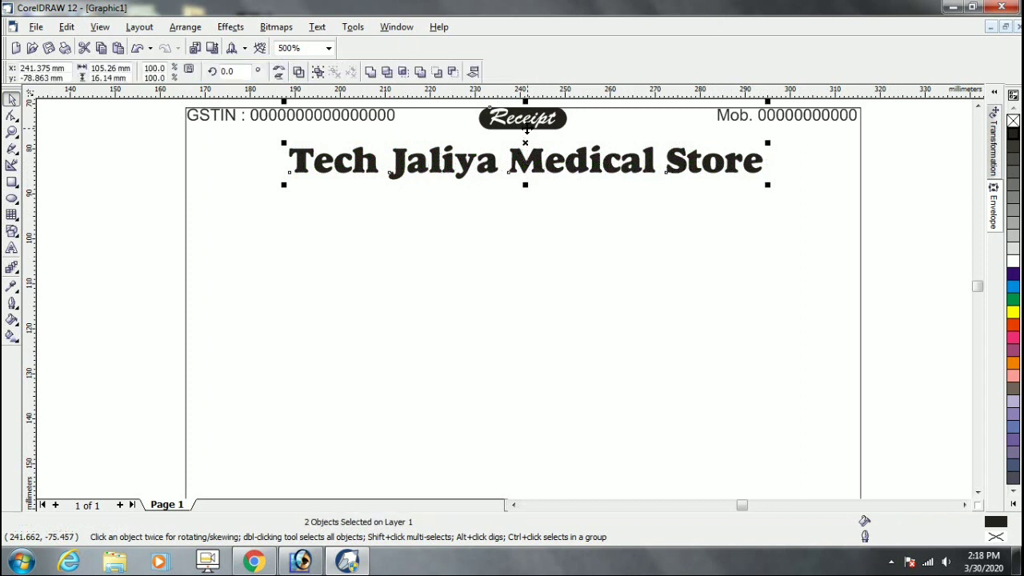
{"action": "left_click", "coordinate": [510, 190]}
Place a bold copy of the GSTIN text under the store name and replace its wording with the store's address
{"action": "left_click_drag", "start_coordinate": [370, 123], "coordinate": [611, 197]}
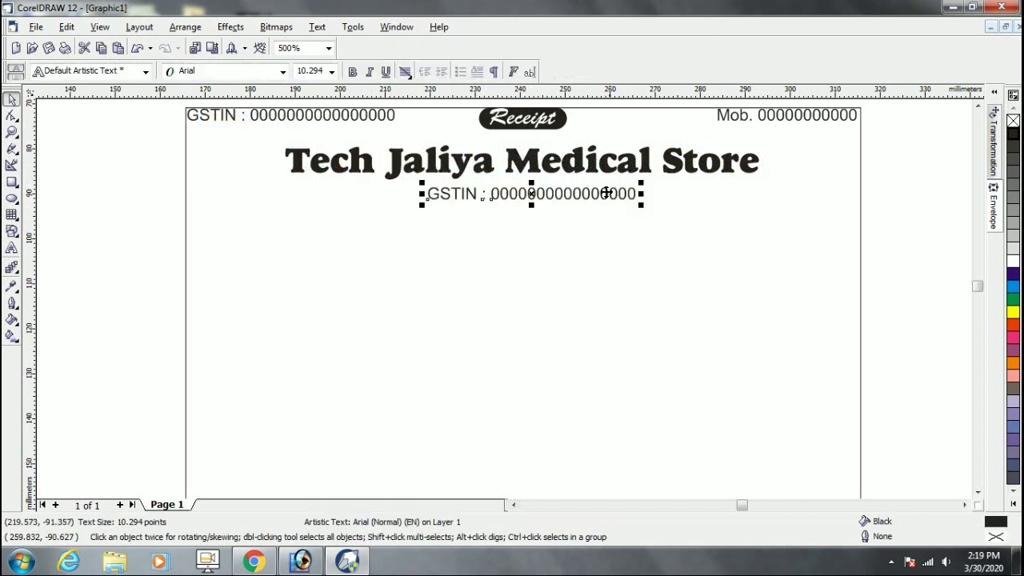
{"action": "left_click", "coordinate": [352, 72]}
{"action": "left_click", "coordinate": [12, 252]}
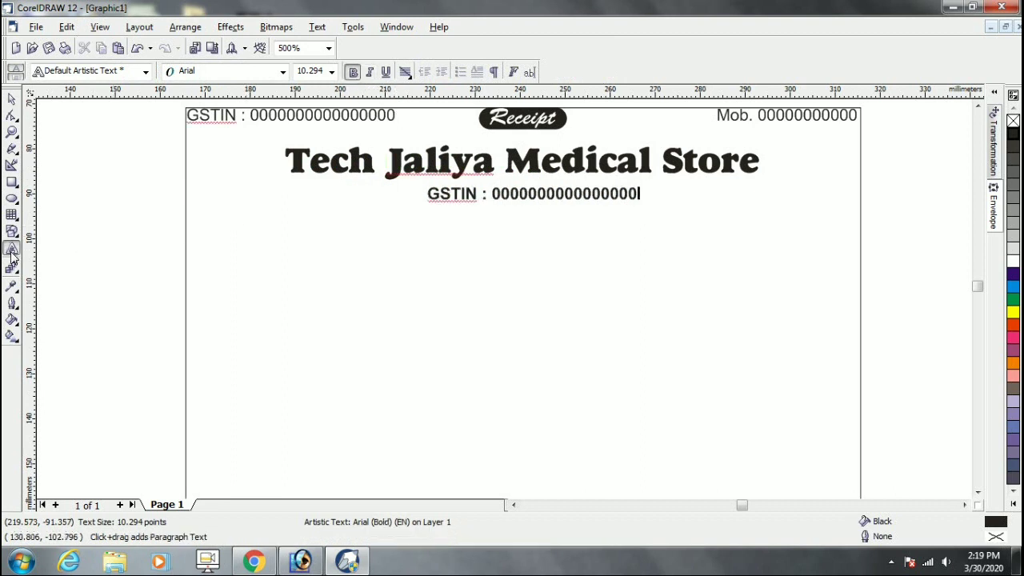
{"action": "key", "text": "ctrl+a"}
{"action": "type", "text": "C"}
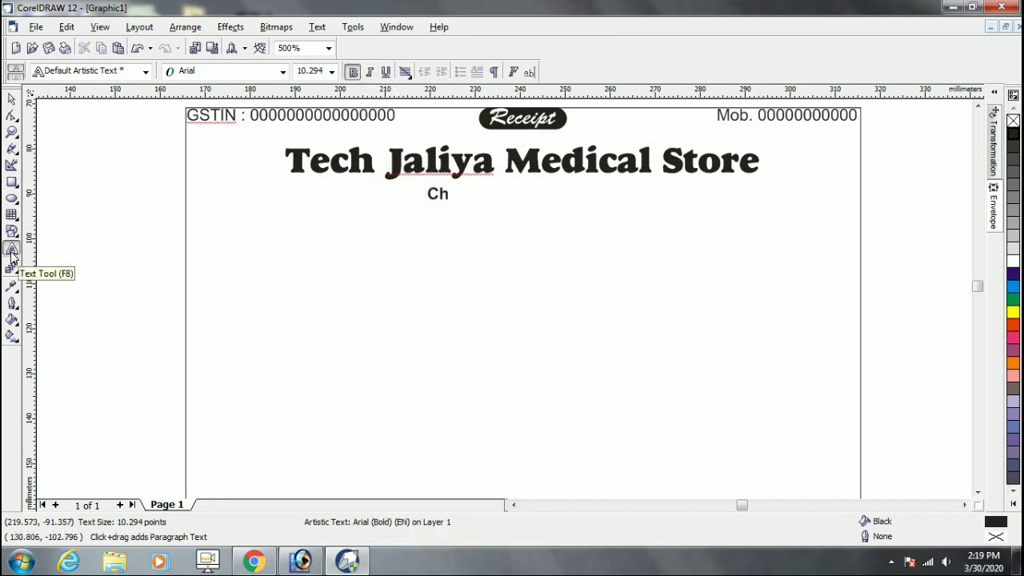
{"action": "type", "text": "howk "}
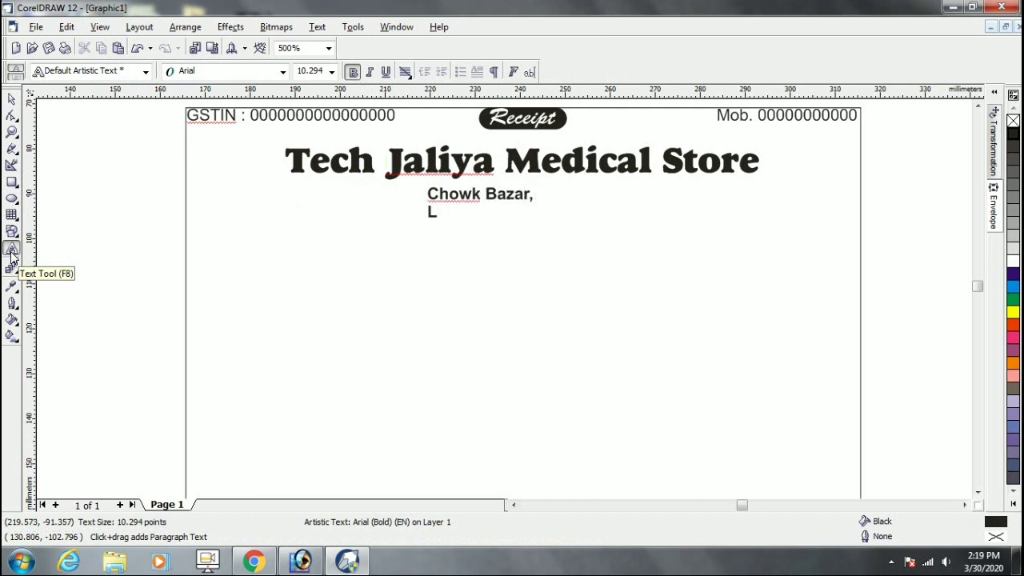
{"action": "type", "text": "Bazar, Lucknow"}
{"action": "key", "text": "ctrl+space"}
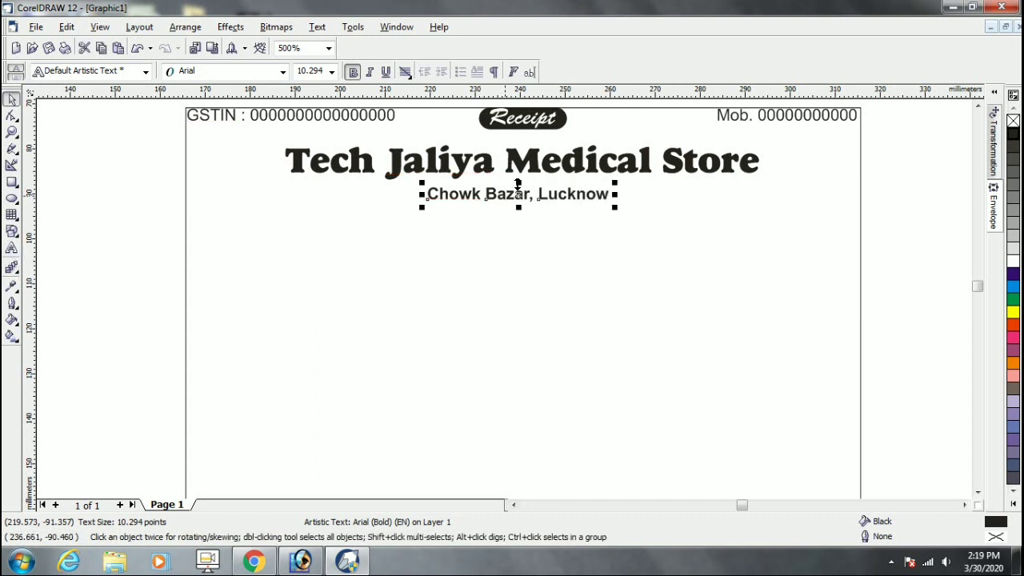
Centre the address line horizontally under the store name
{"action": "left_click", "coordinate": [532, 168], "text": "shift"}
{"action": "key", "text": "c"}
{"action": "left_click", "coordinate": [600, 265]}
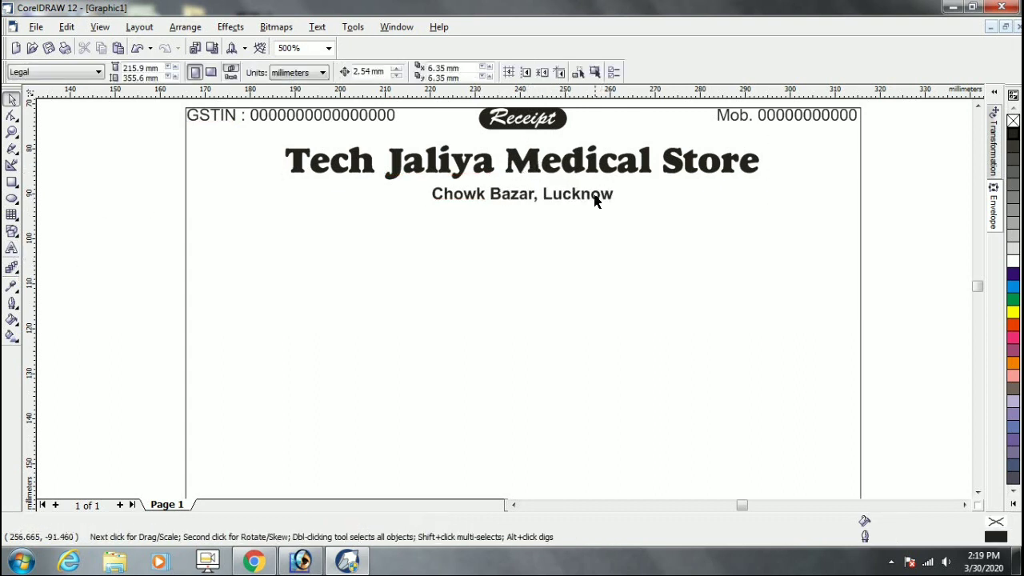
Set the text alignment of the store name and address to Center, and centre both lines horizontally in the frame
{"action": "scroll", "coordinate": [594, 200], "scroll_direction": "down", "scroll_amount": 2}
{"action": "left_click", "coordinate": [579, 185]}
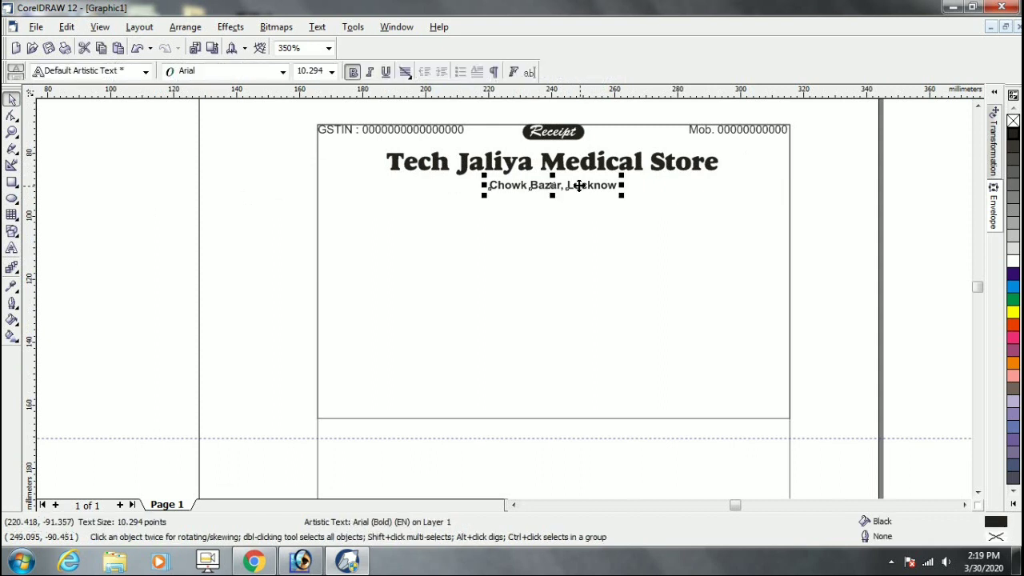
{"action": "left_click", "coordinate": [539, 152], "text": "shift"}
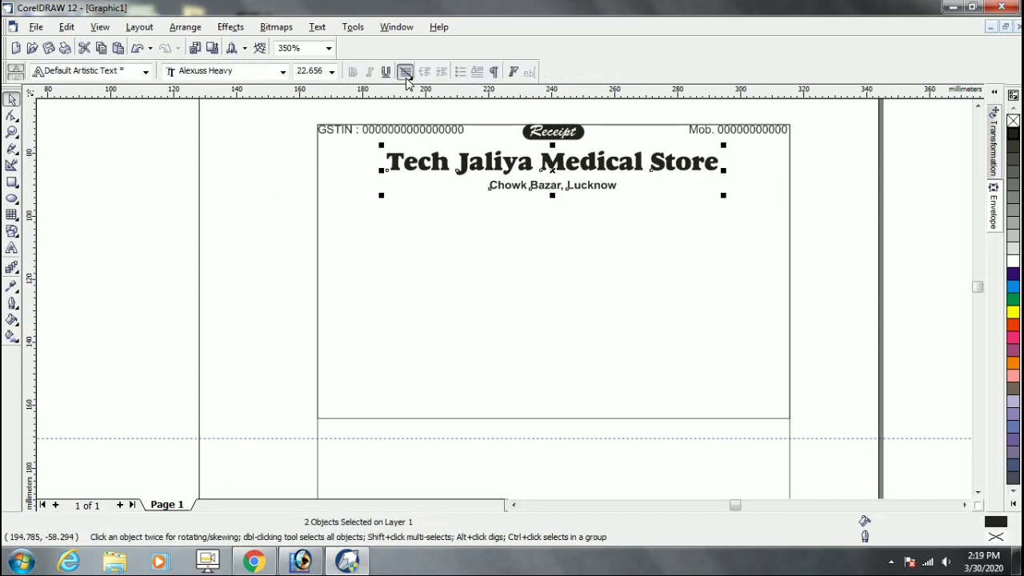
{"action": "left_click", "coordinate": [406, 76]}
{"action": "left_click", "coordinate": [425, 132]}
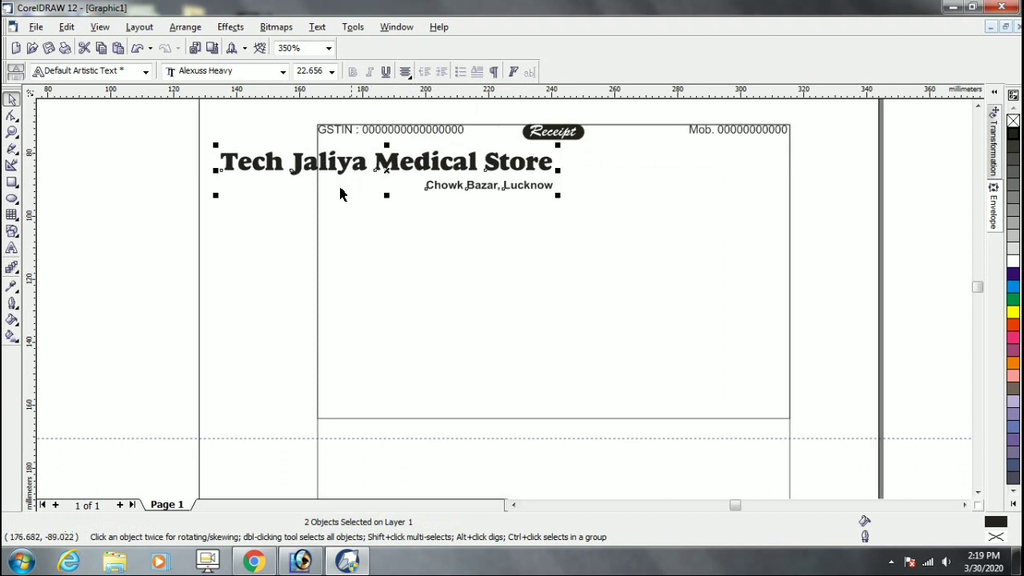
{"action": "left_click", "coordinate": [337, 417], "text": "shift"}
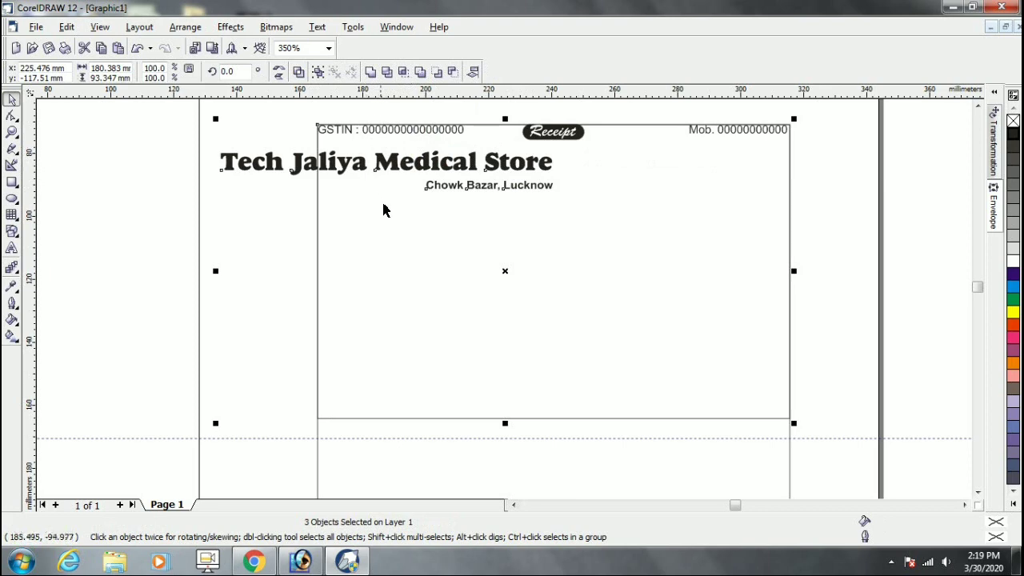
{"action": "key", "text": "c"}
{"action": "left_click", "coordinate": [539, 217]}
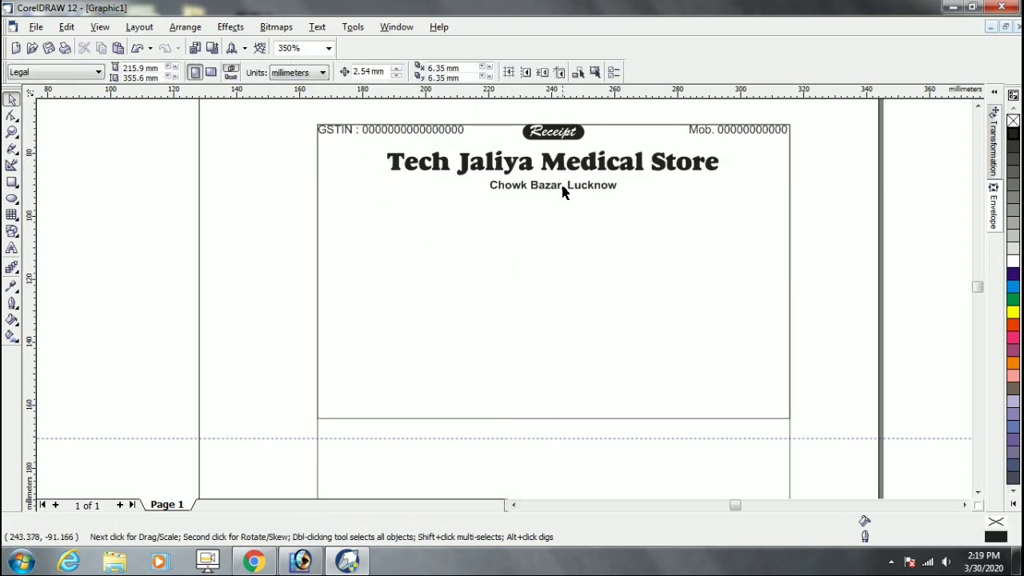
Select the store name and the address line together and apply Center text alignment to both
{"action": "left_click", "coordinate": [562, 190]}
{"action": "left_click", "coordinate": [602, 168]}
{"action": "scroll", "coordinate": [604, 180], "scroll_direction": "up", "scroll_amount": 1}
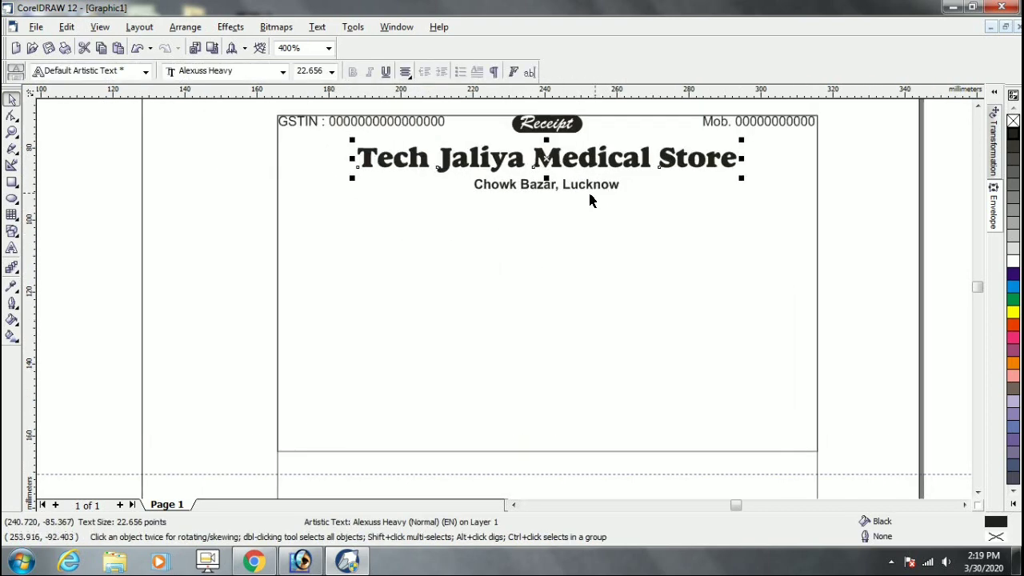
{"action": "left_click", "coordinate": [589, 184]}
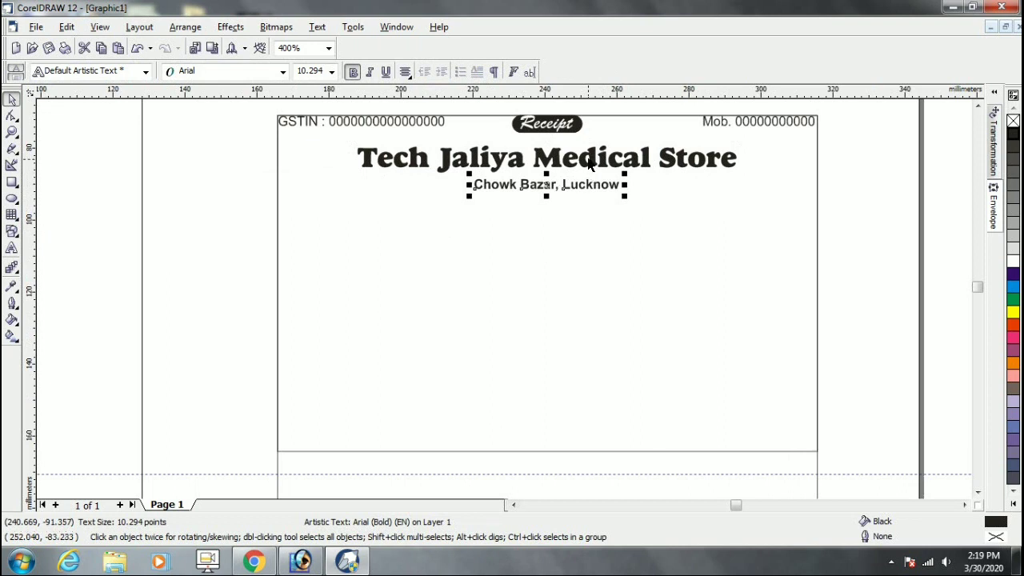
{"action": "left_click", "coordinate": [590, 163], "text": "shift"}
{"action": "left_click", "coordinate": [405, 72]}
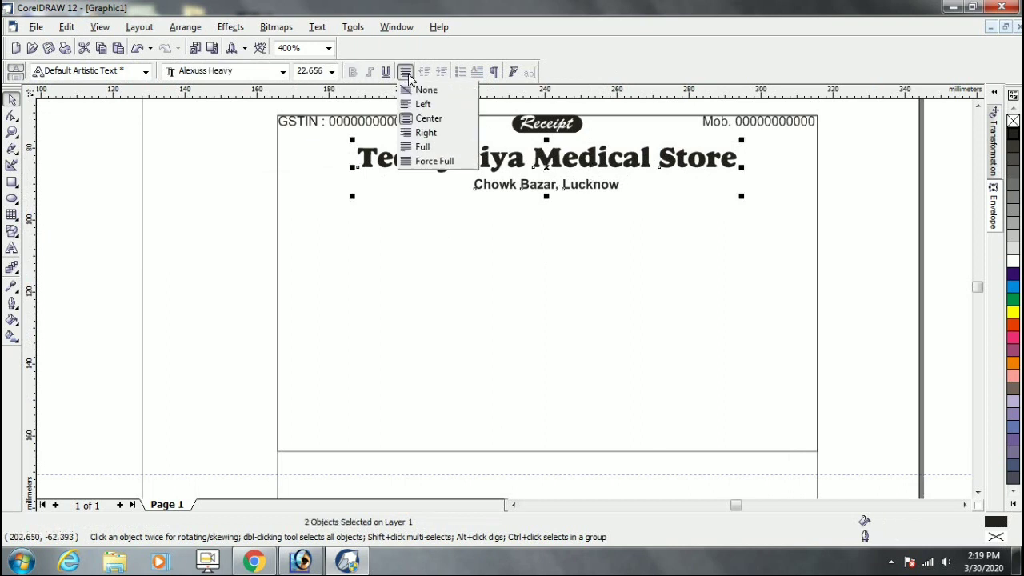
{"action": "left_click", "coordinate": [426, 118]}
{"action": "left_click", "coordinate": [569, 219]}
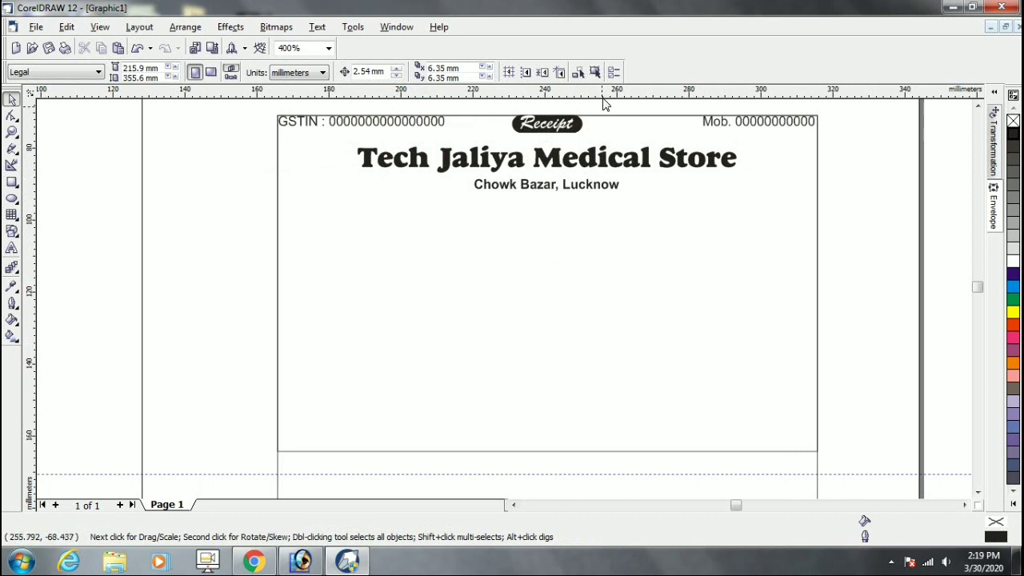
Place a copy of the GSTIN text directly below it near the address line and replace its wording with "Reciept No."
{"action": "left_click_drag", "start_coordinate": [383, 180], "coordinate": [391, 204]}
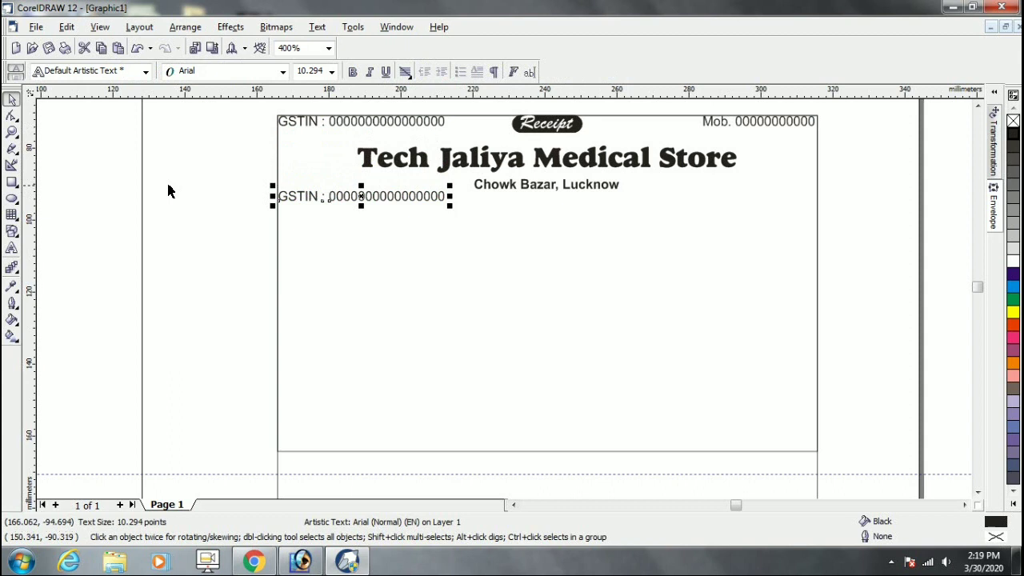
{"action": "left_click", "coordinate": [12, 248]}
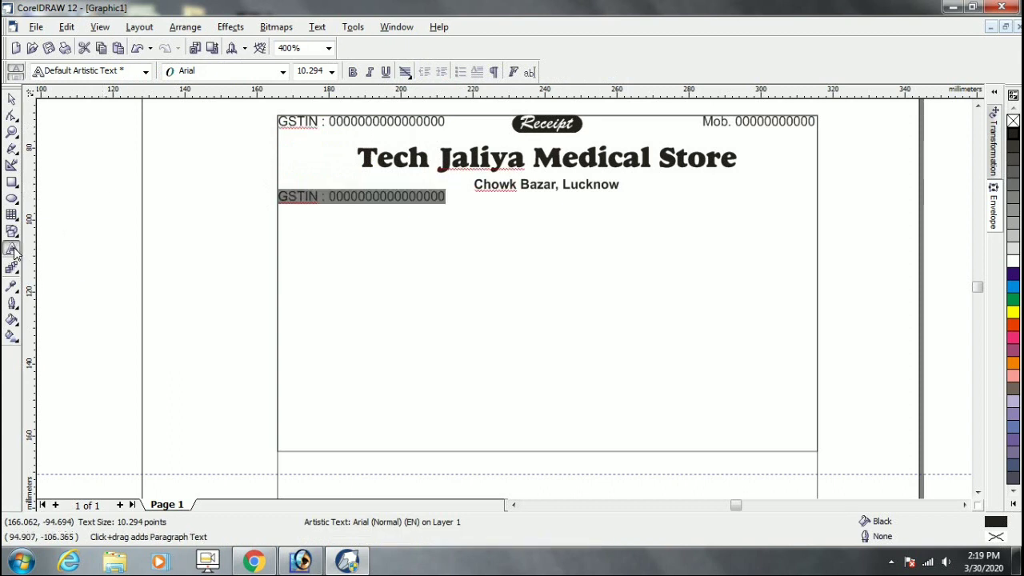
{"action": "type", "text": "Rec"}
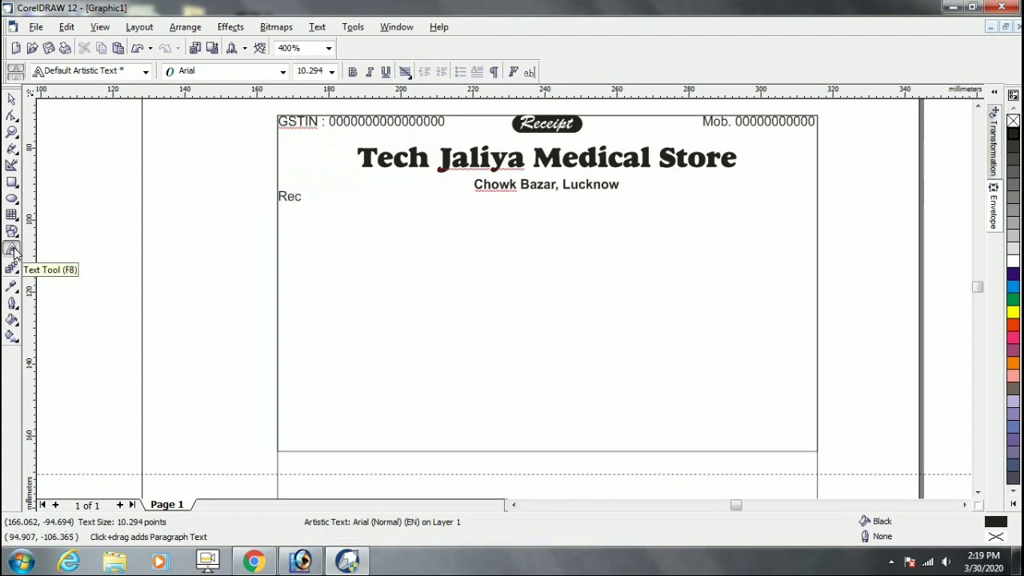
{"action": "type", "text": "iept No."}
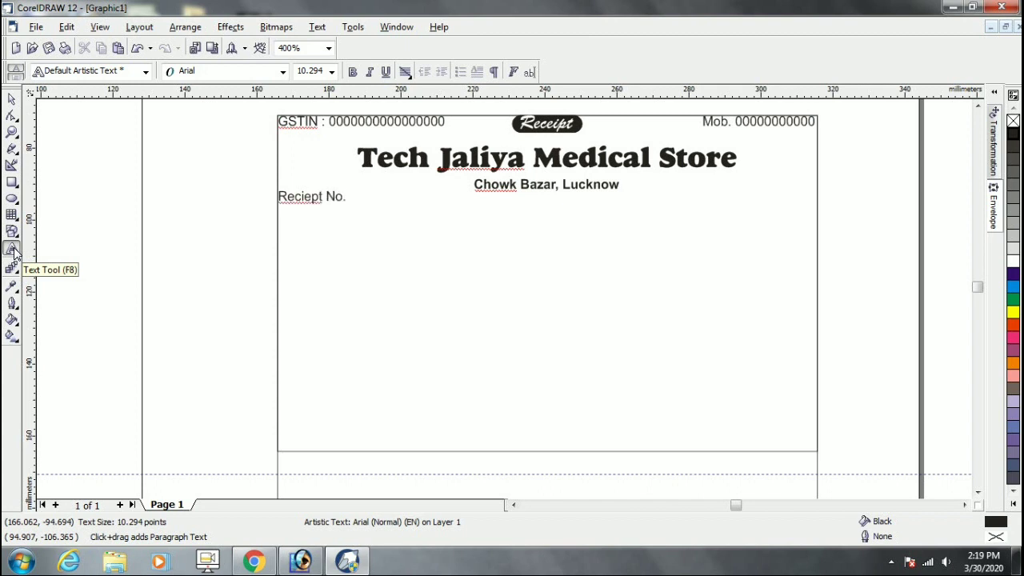
{"action": "key", "text": "ctrl+space"}
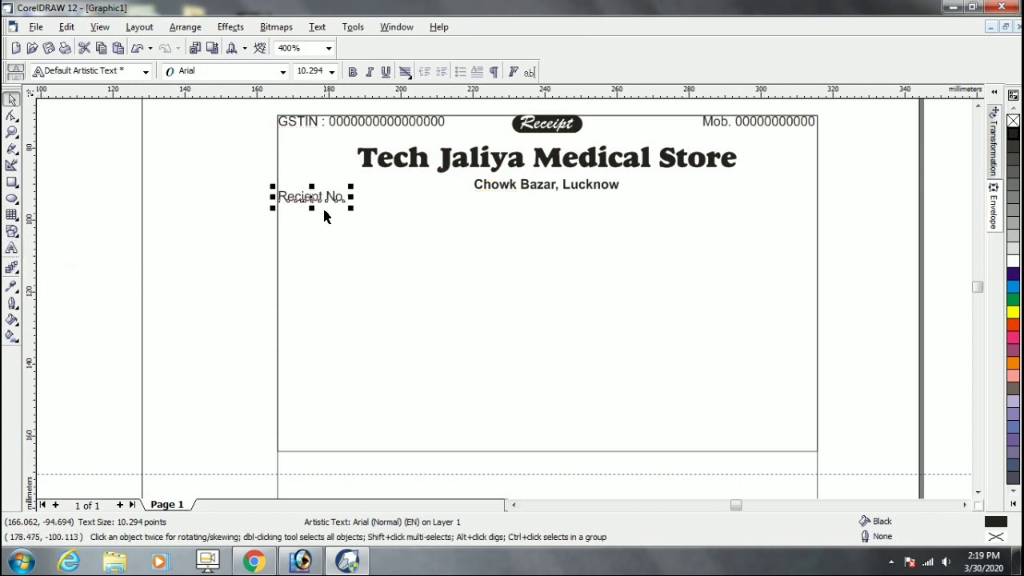
Copy the "Reciept No." label to the frame's right side on the same line and replace it with "Date" plus dots reaching the frame edge
{"action": "left_click_drag", "start_coordinate": [322, 197], "coordinate": [723, 219]}
{"action": "key", "text": "ctrl+space"}
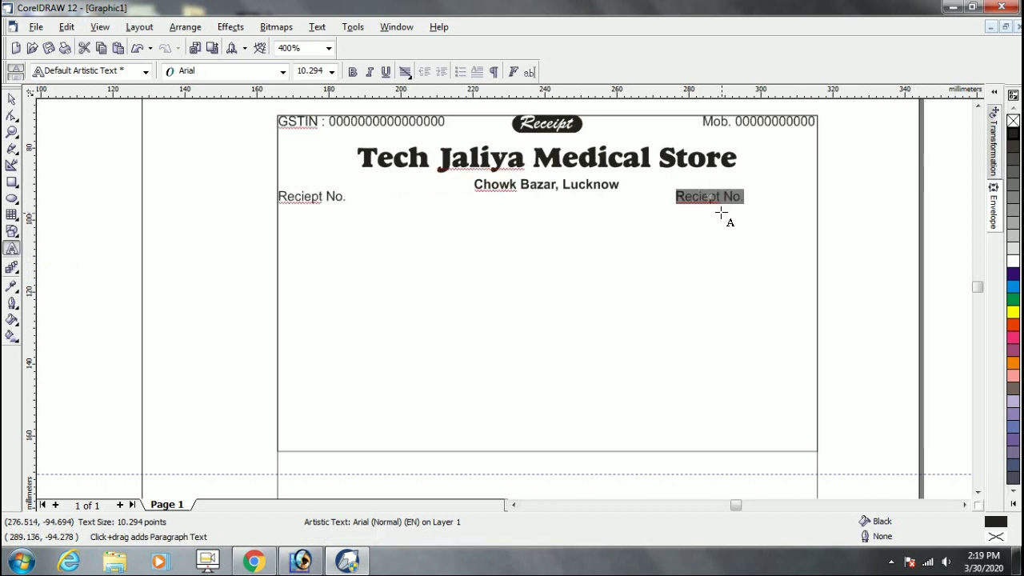
{"action": "type", "text": "Date"}
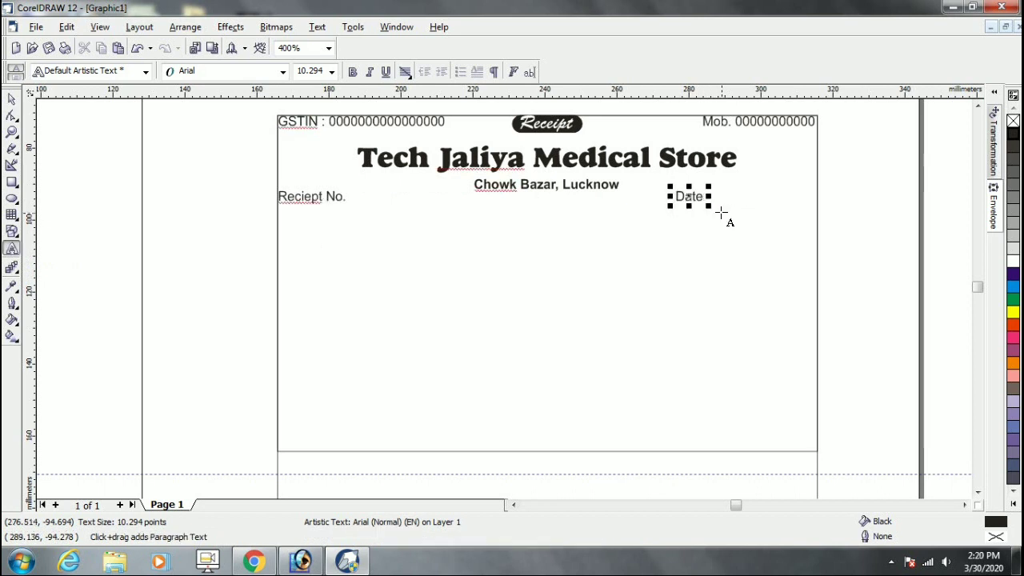
{"action": "type", "text": " .............................."}
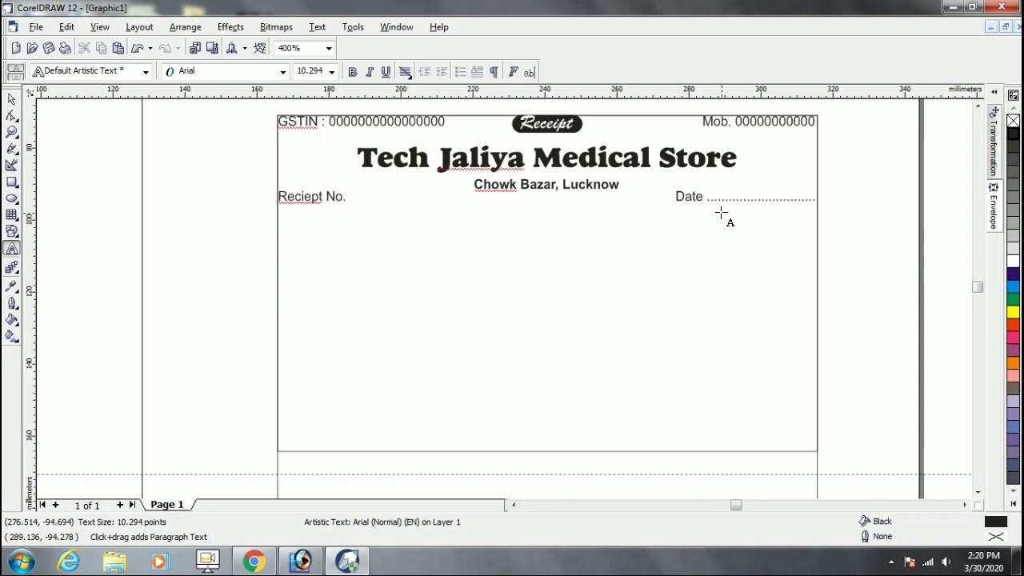
{"action": "key", "text": "ctrl+space"}
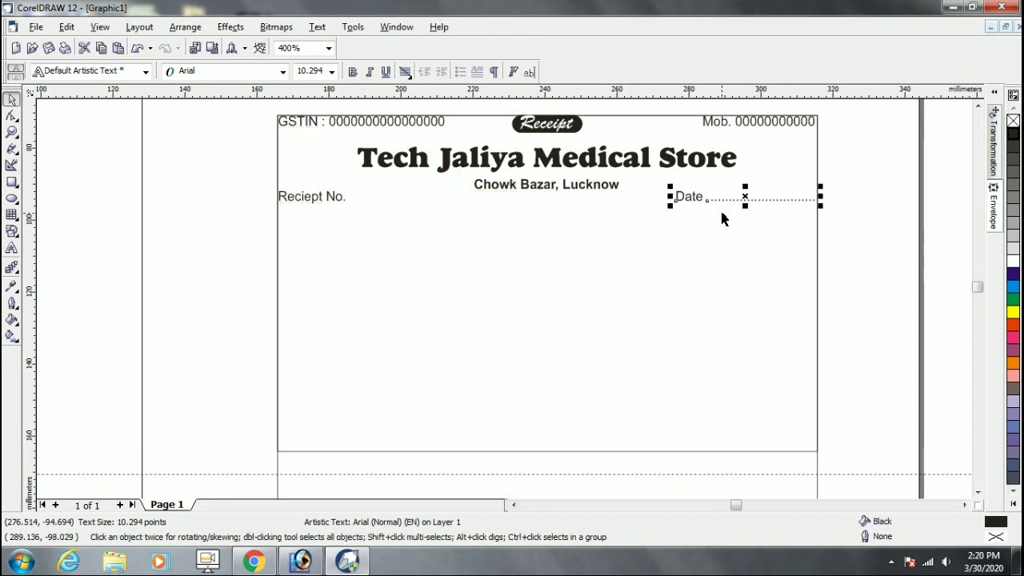
Copy the "Reciept No." label below itself and replace it with "Received with thanks from M/s" plus dots reaching the frame's right edge
{"action": "scroll", "coordinate": [544, 180], "scroll_direction": "up", "scroll_amount": 1}
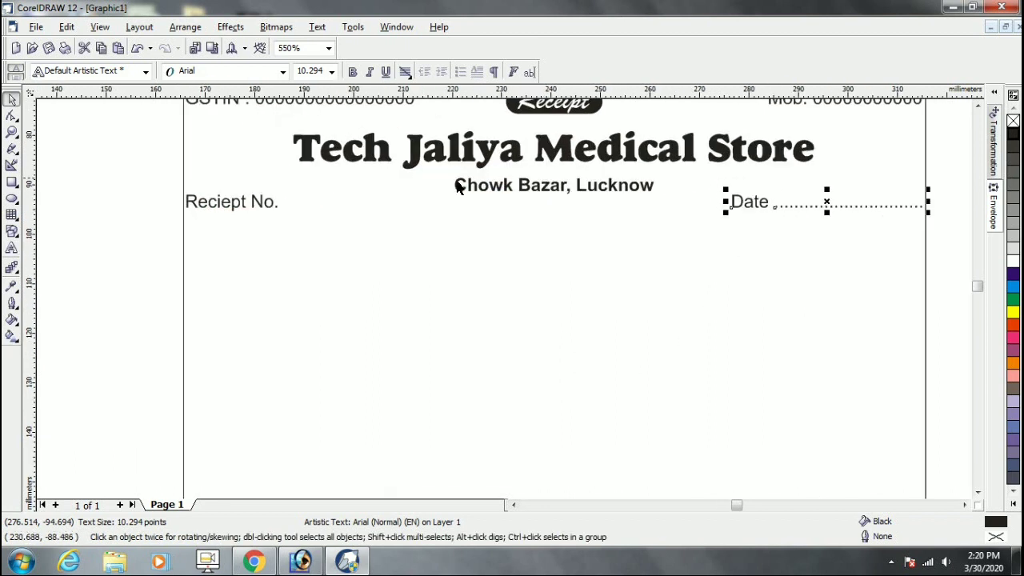
{"action": "left_click", "coordinate": [232, 205]}
{"action": "left_click_drag", "start_coordinate": [231, 205], "coordinate": [227, 244]}
{"action": "key", "text": "F8"}
{"action": "key", "text": "ctrl+a"}
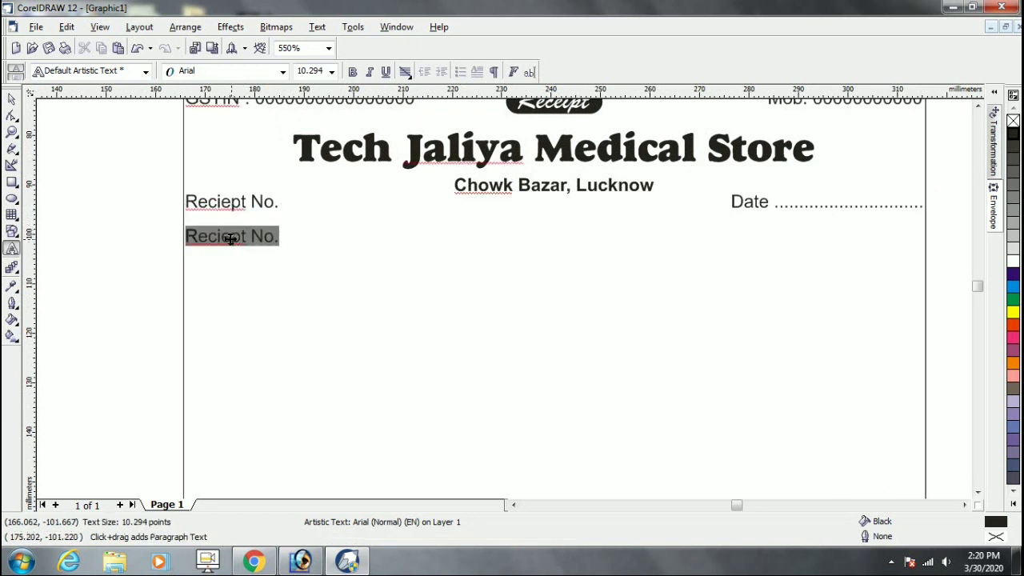
{"action": "type", "text": "Re"}
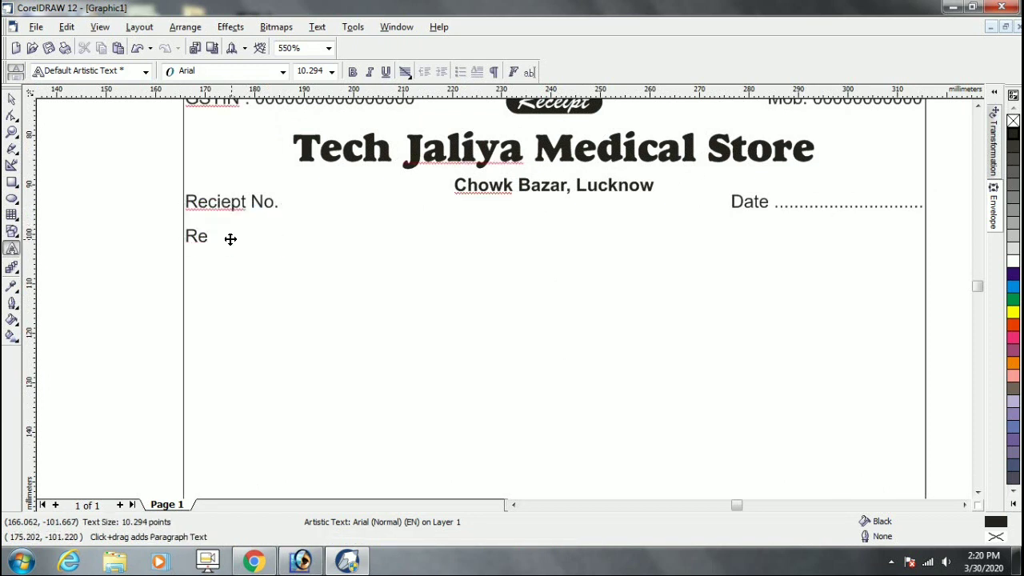
{"action": "type", "text": "c"}
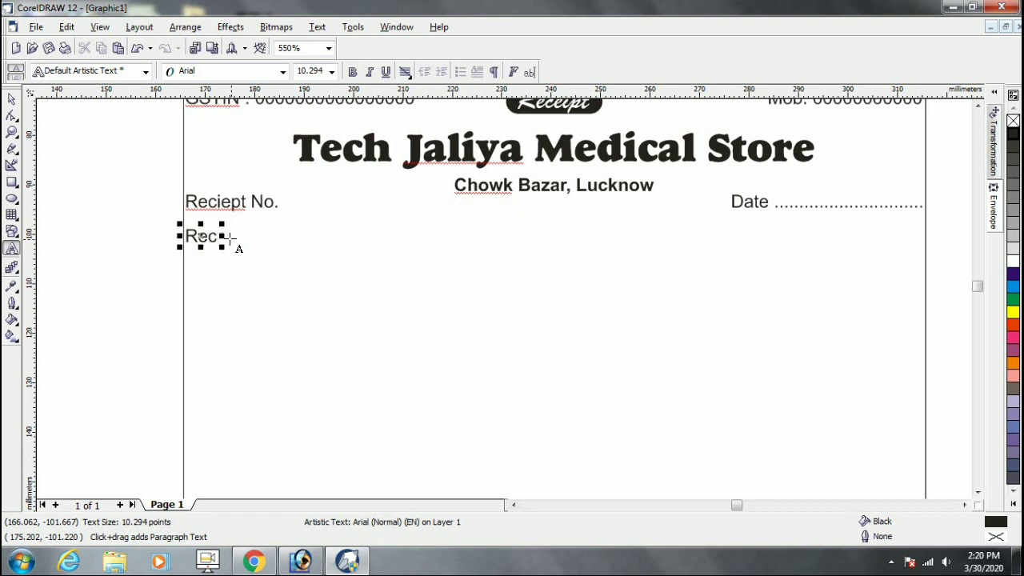
{"action": "type", "text": "eived"}
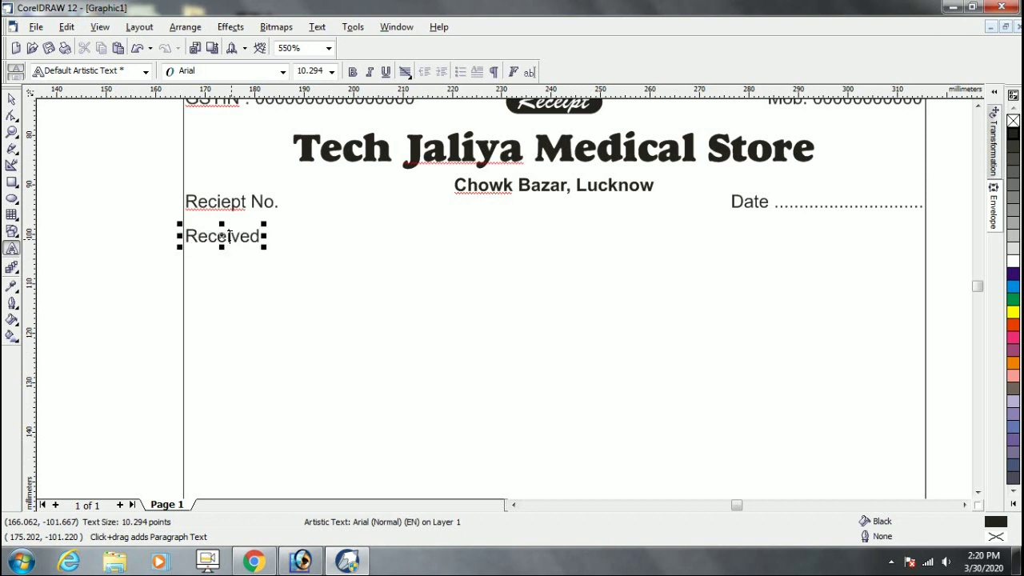
{"action": "type", "text": " wil"}
{"action": "type", "text": "h tt"}
{"action": "key", "text": "BackSpace"}
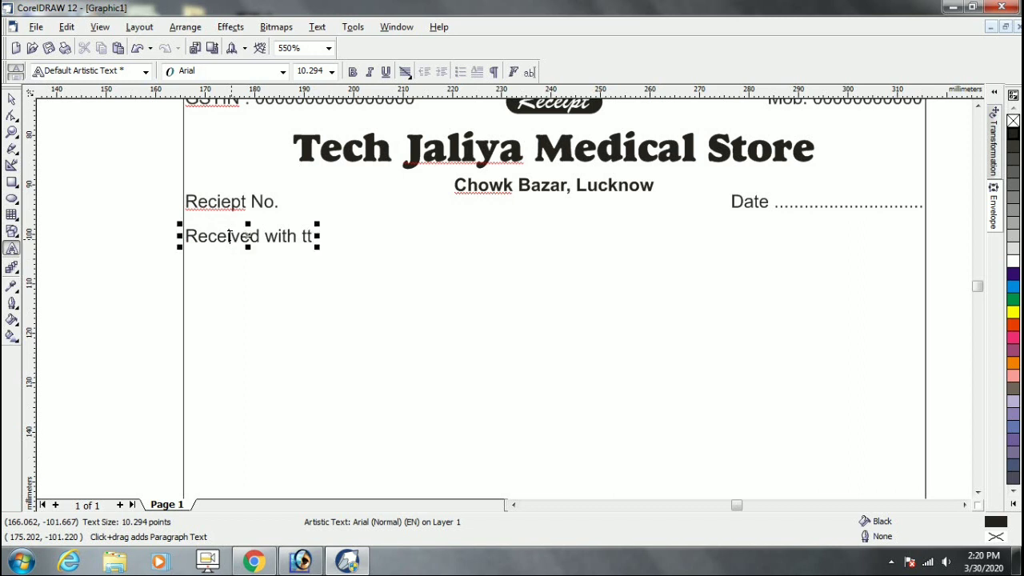
{"action": "type", "text": "ha"}
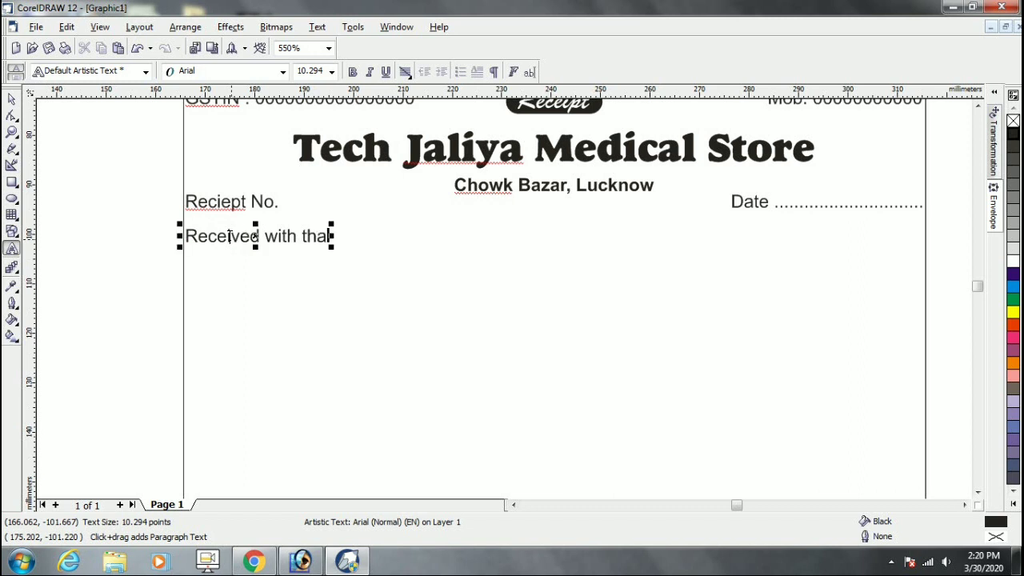
{"action": "type", "text": "nks from"}
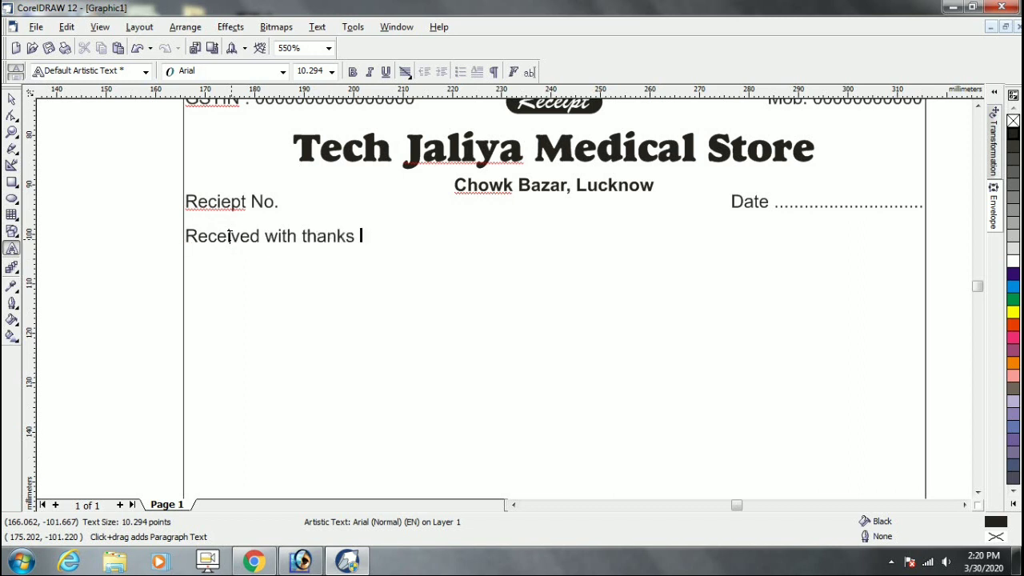
{"action": "type", "text": " M/s"}
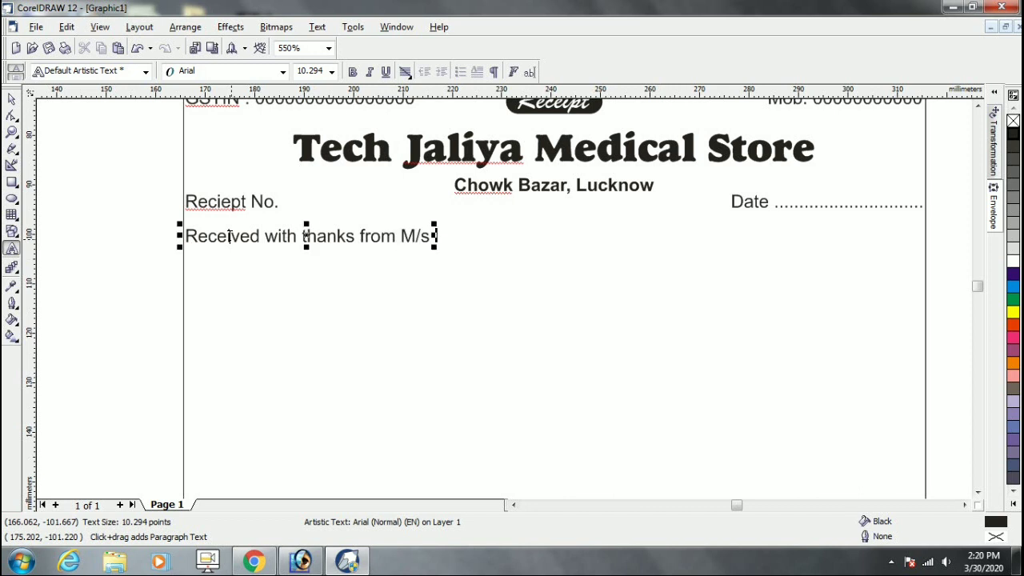
{"action": "type", "text": " ................................."}
Add a second line to the text block reading "Address" followed by dots up to the frame's right edge
{"action": "key", "text": "Return"}
{"action": "type", "text": "Da"}
{"action": "key", "text": "BackSpace"}
{"action": "key", "text": "BackSpace"}
{"action": "type", "text": "D"}
{"action": "key", "text": "BackSpace"}
{"action": "type", "text": "Address"}
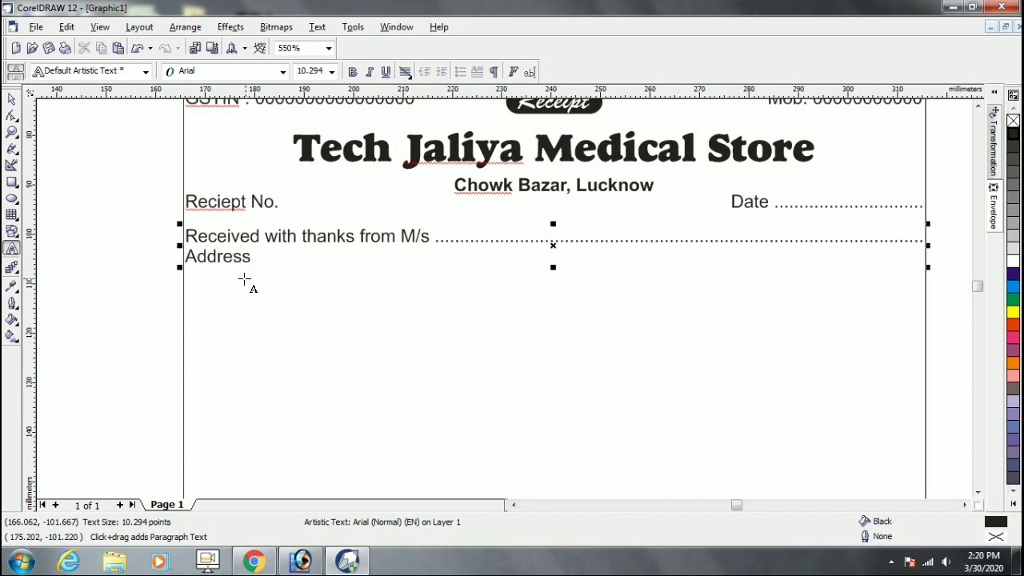
{"action": "type", "text": " ..........................................."}
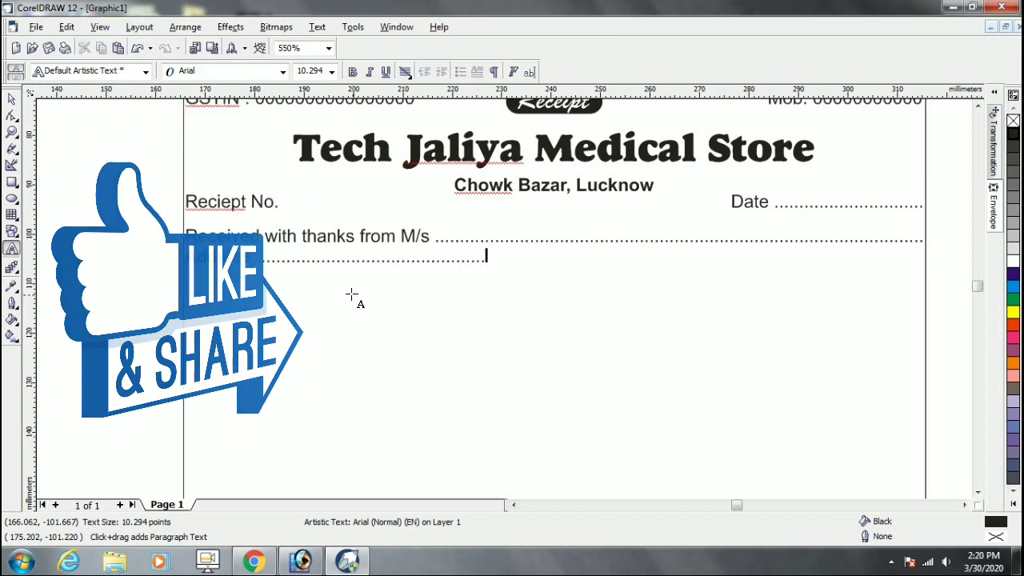
{"action": "type", "text": "................"}
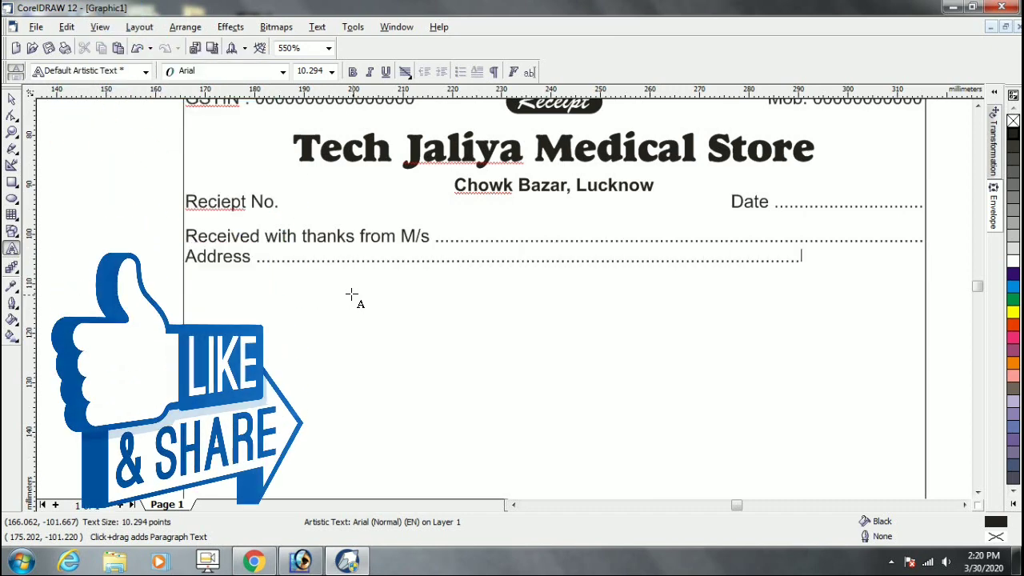
{"action": "type", "text": ".................................."}
Add a third line to the text block reading "the sum of rupees"
{"action": "key", "text": "Return"}
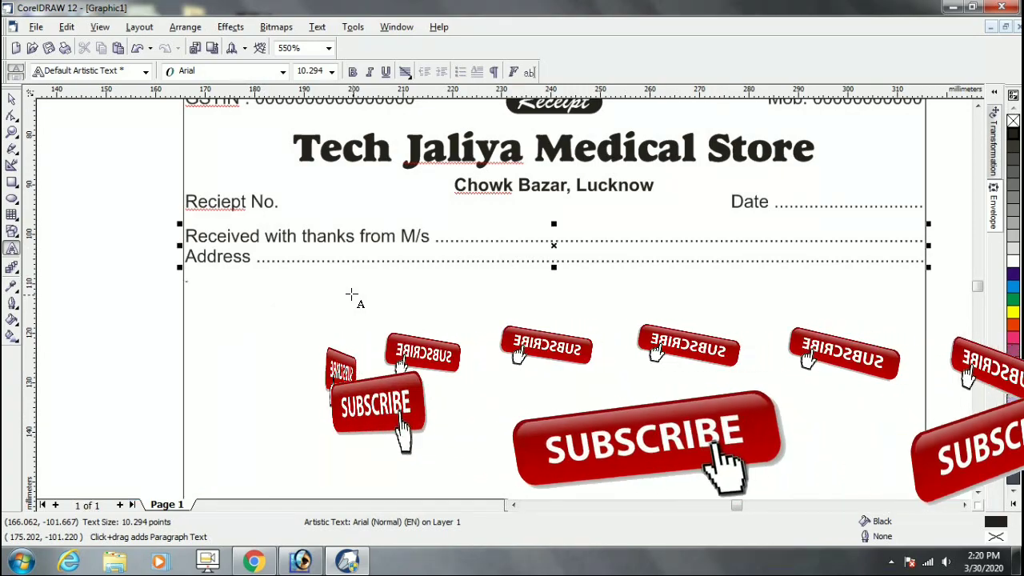
{"action": "type", "text": "the "}
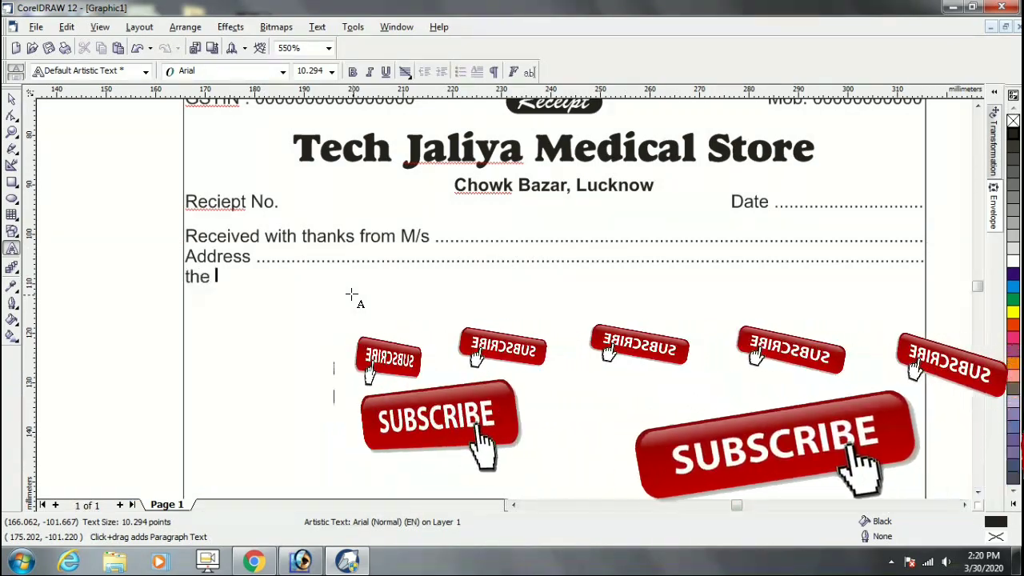
{"action": "type", "text": "sum of rupee"}
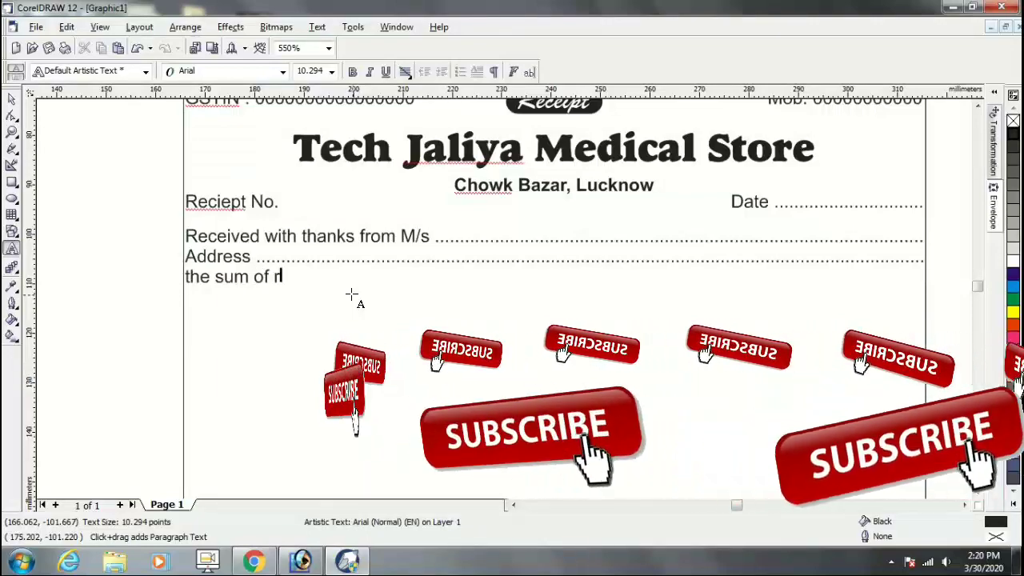
{"action": "type", "text": "s"}
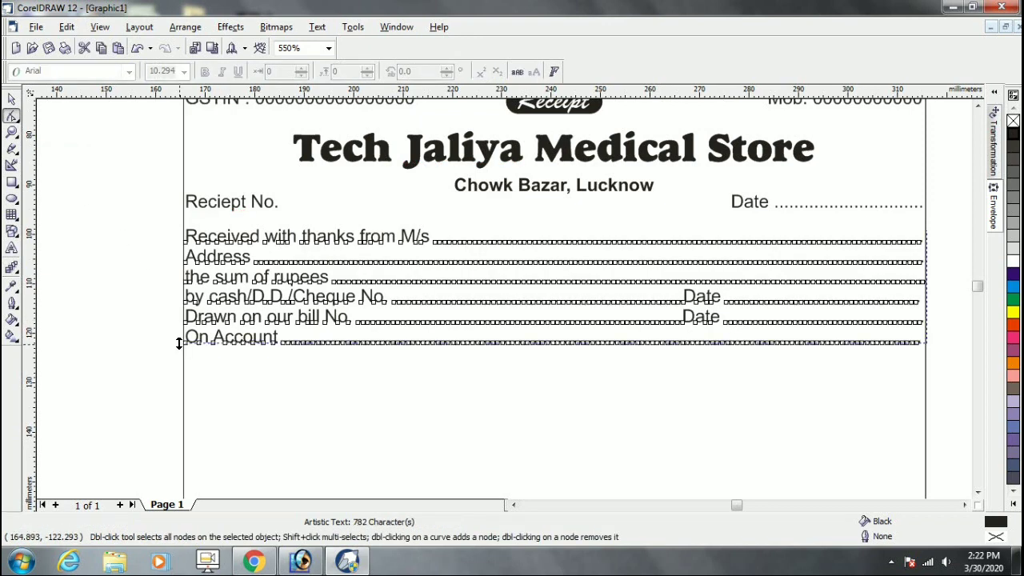
Widen the line spacing of the multi-line body text to spread it down the frame, and shift the block slightly lower
{"action": "left_click_drag", "start_coordinate": [178, 342], "coordinate": [221, 410]}
{"action": "scroll", "coordinate": [344, 275], "scroll_direction": "down", "scroll_amount": 1}
{"action": "scroll", "coordinate": [344, 276], "scroll_direction": "down", "scroll_amount": 1}
{"action": "left_click", "coordinate": [11, 99]}
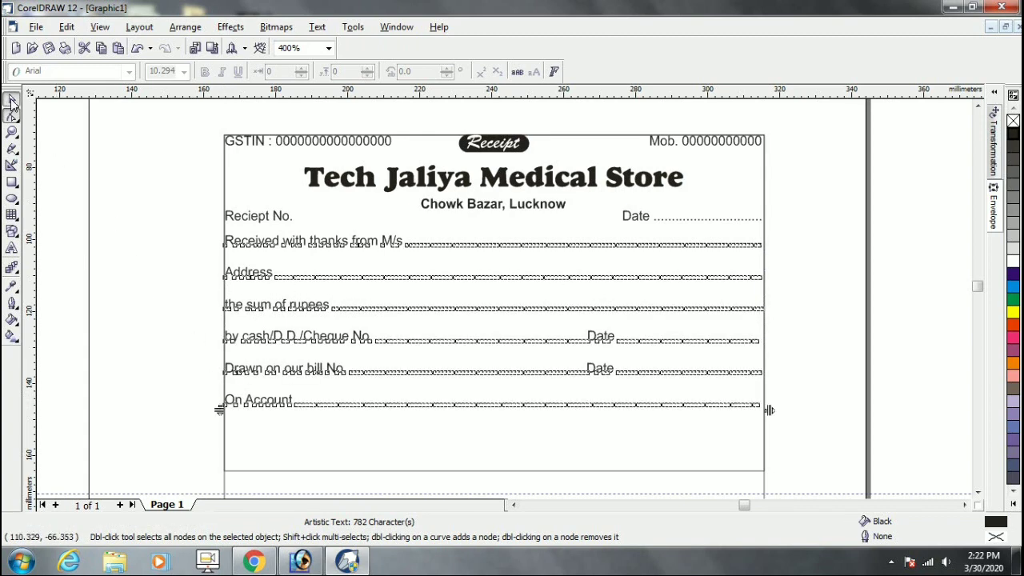
{"action": "left_click", "coordinate": [247, 263]}
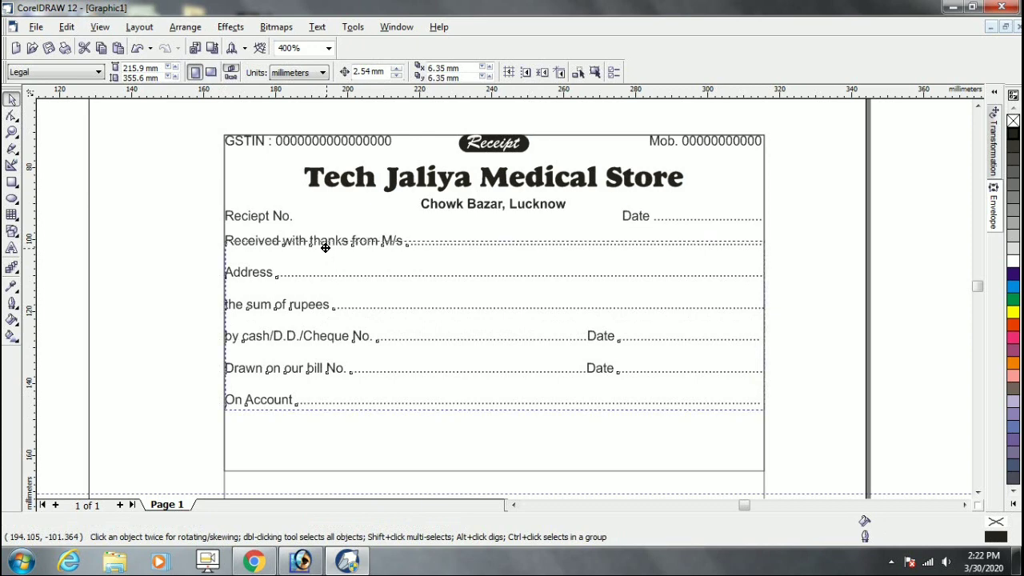
{"action": "left_click_drag", "start_coordinate": [326, 241], "coordinate": [326, 248]}
Place a copy of the upper Date line in the frame's lower-right corner and start replacing its wording with "Au"
{"action": "left_click", "coordinate": [282, 221]}
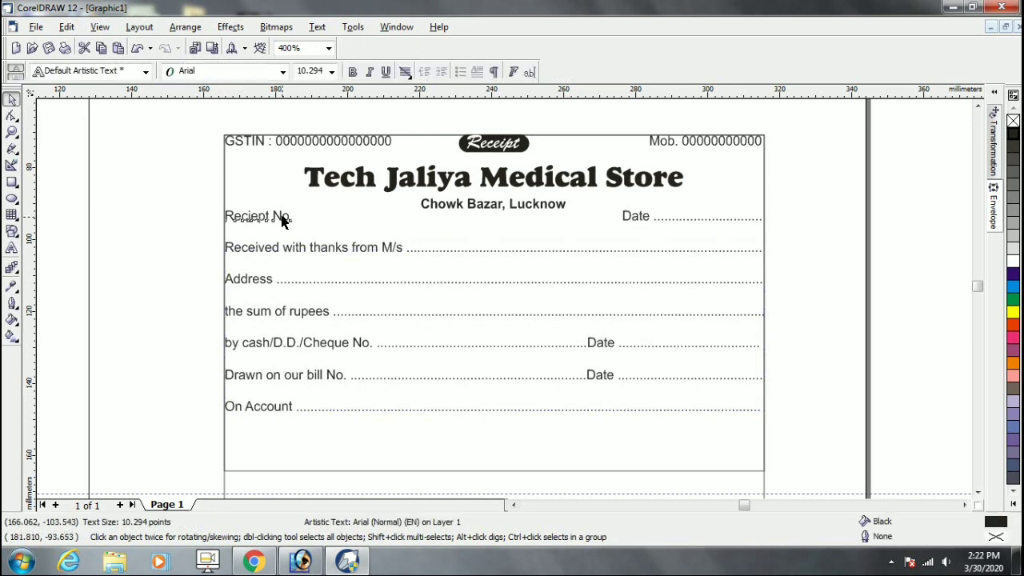
{"action": "left_click_drag", "start_coordinate": [635, 220], "coordinate": [636, 461]}
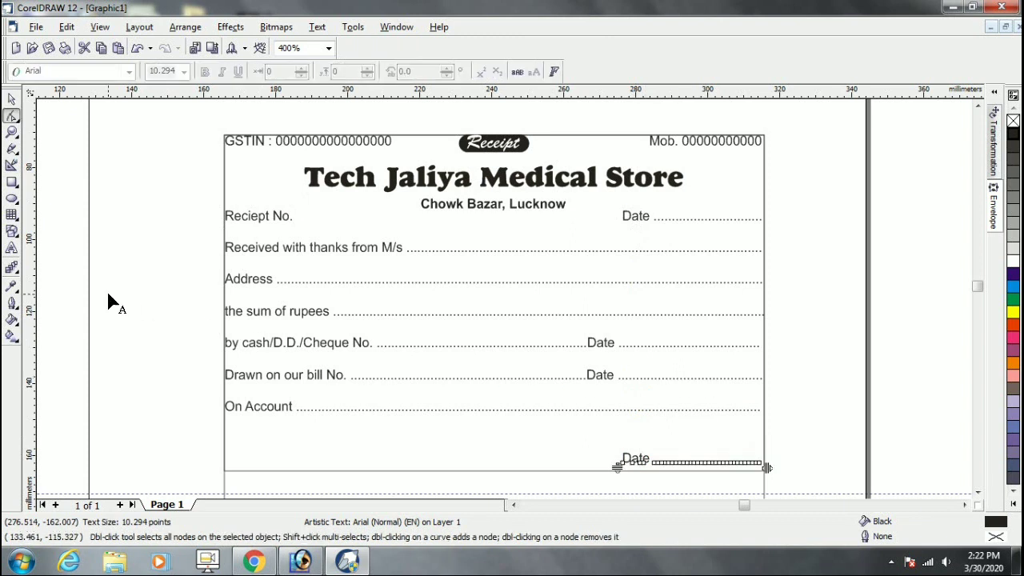
{"action": "left_click", "coordinate": [12, 248]}
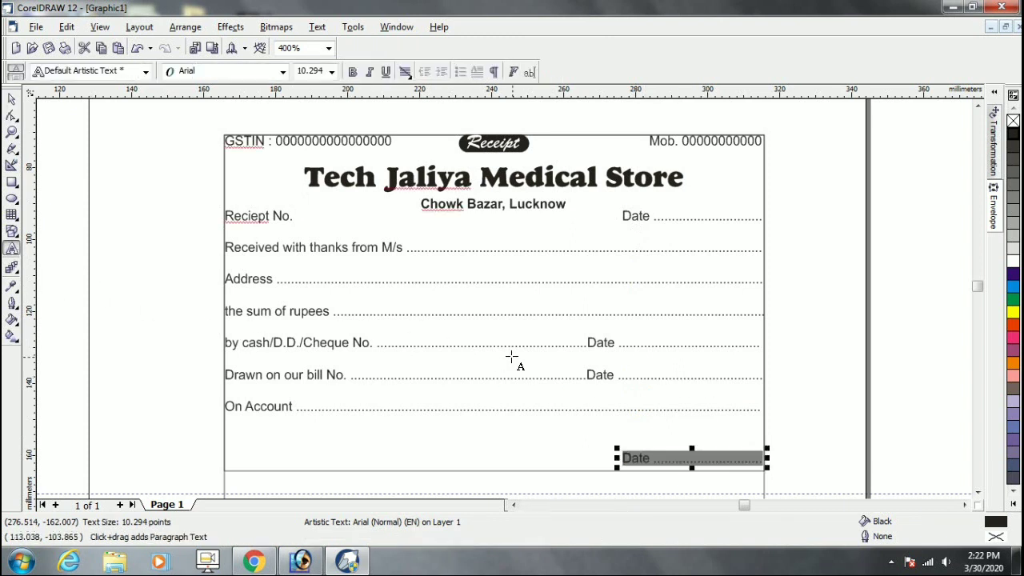
{"action": "type", "text": "Au"}
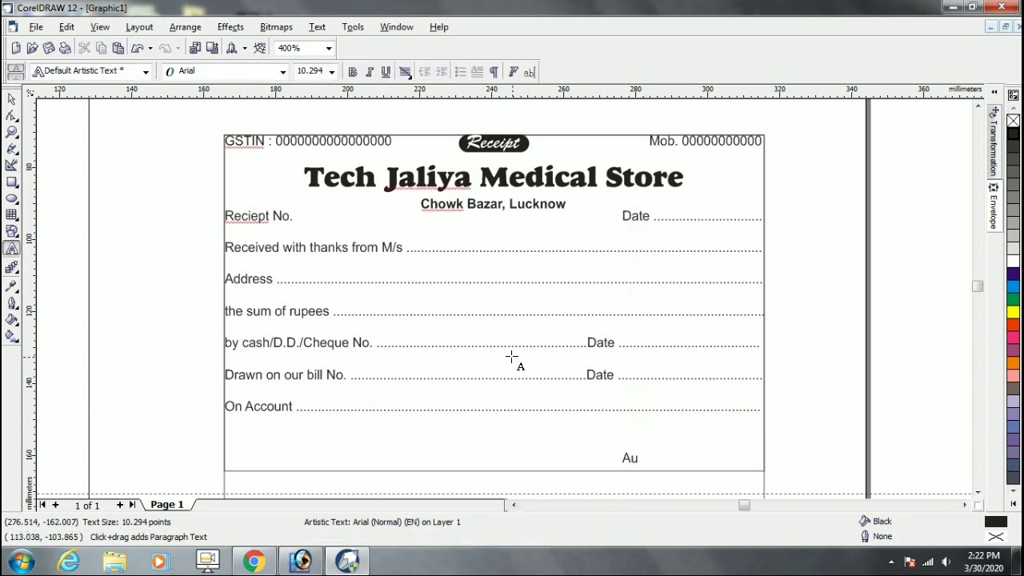